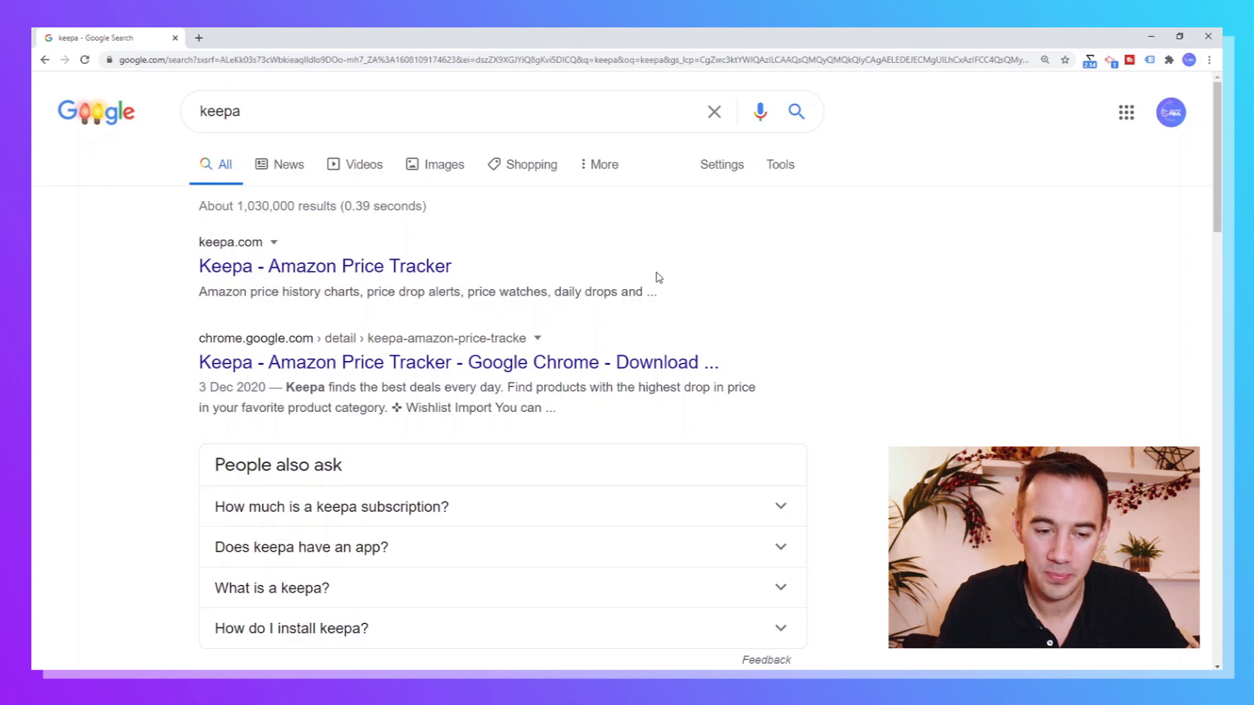
- Open the Chrome Web Store page for Keepa - Amazon Price Tracker and add the extension to Chrome
left_click(423, 367)
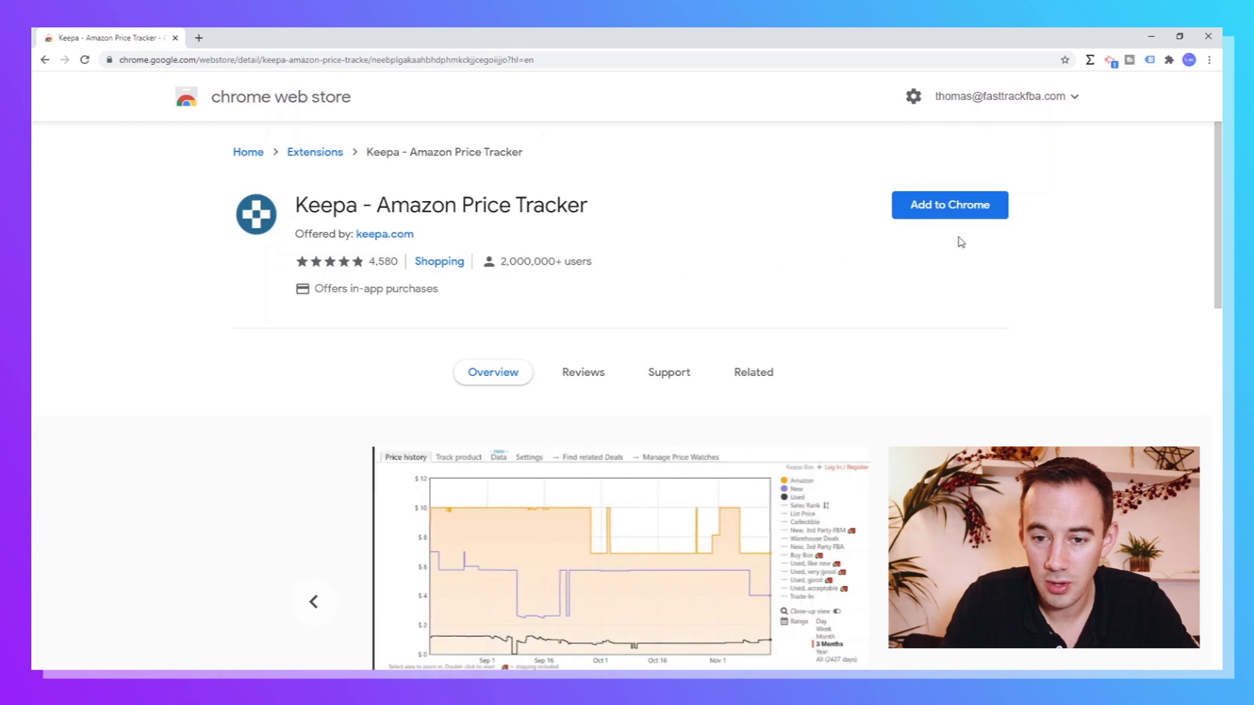
left_click(939, 207)
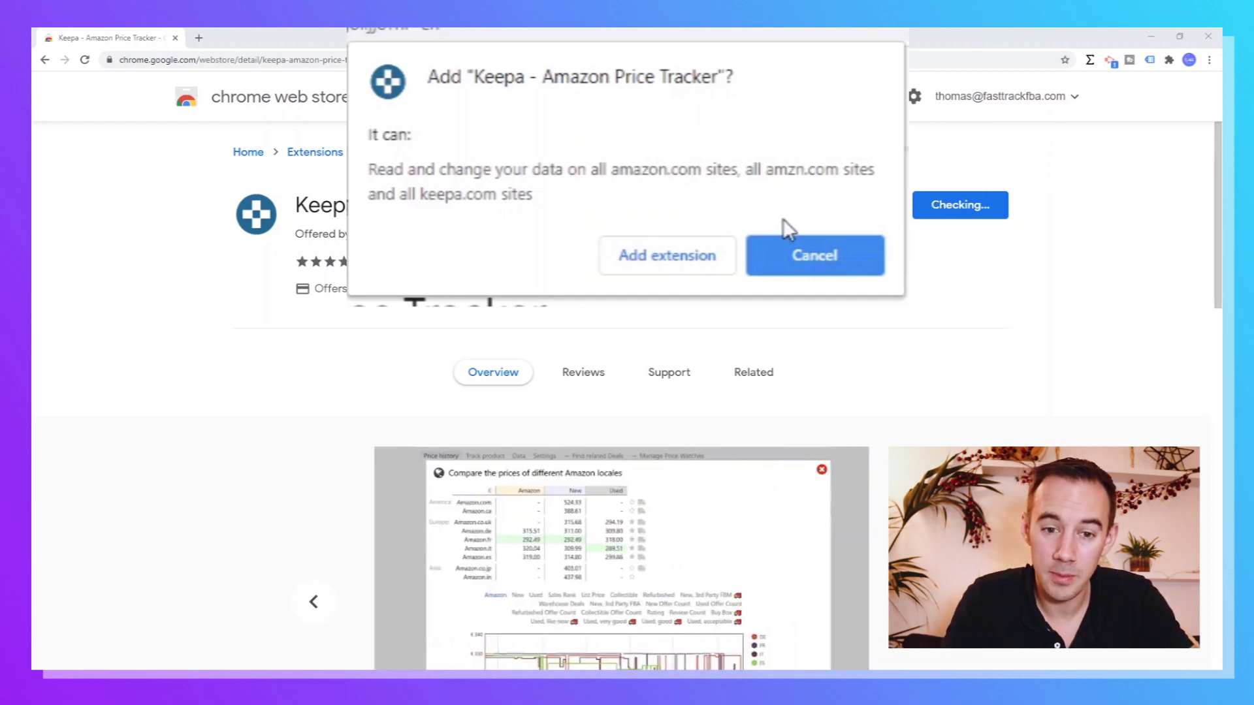
left_click(642, 265)
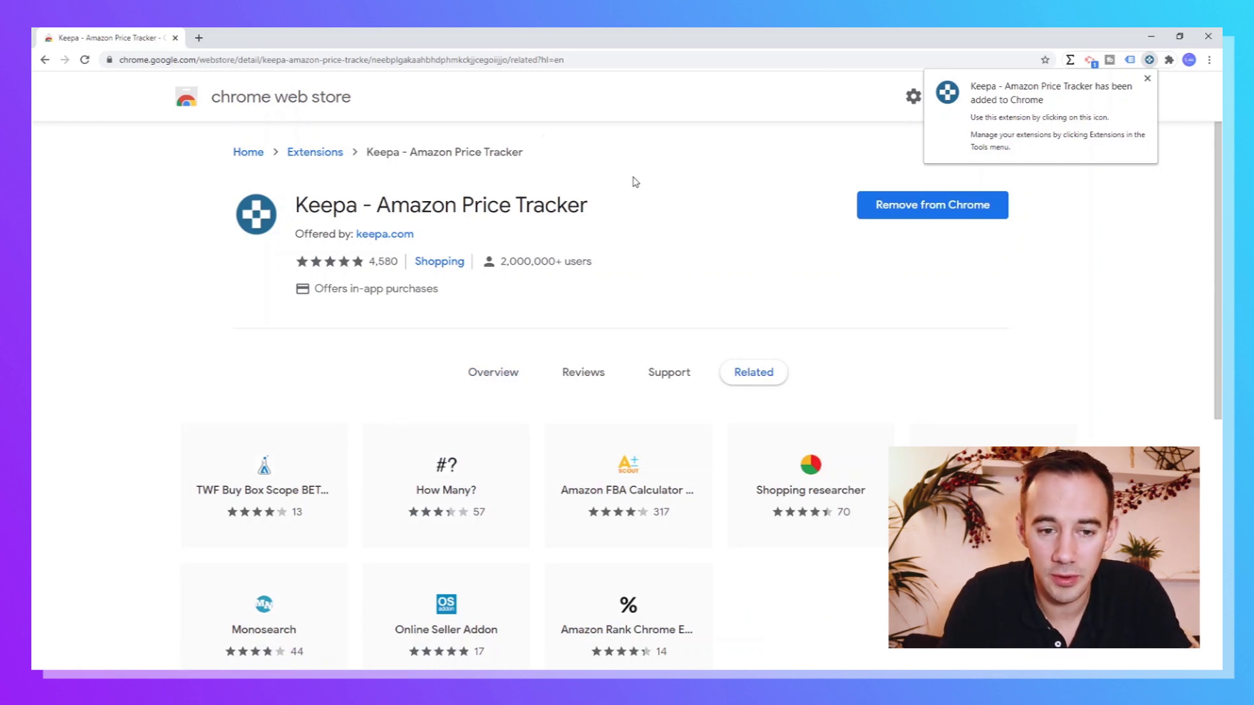
left_click(519, 60)
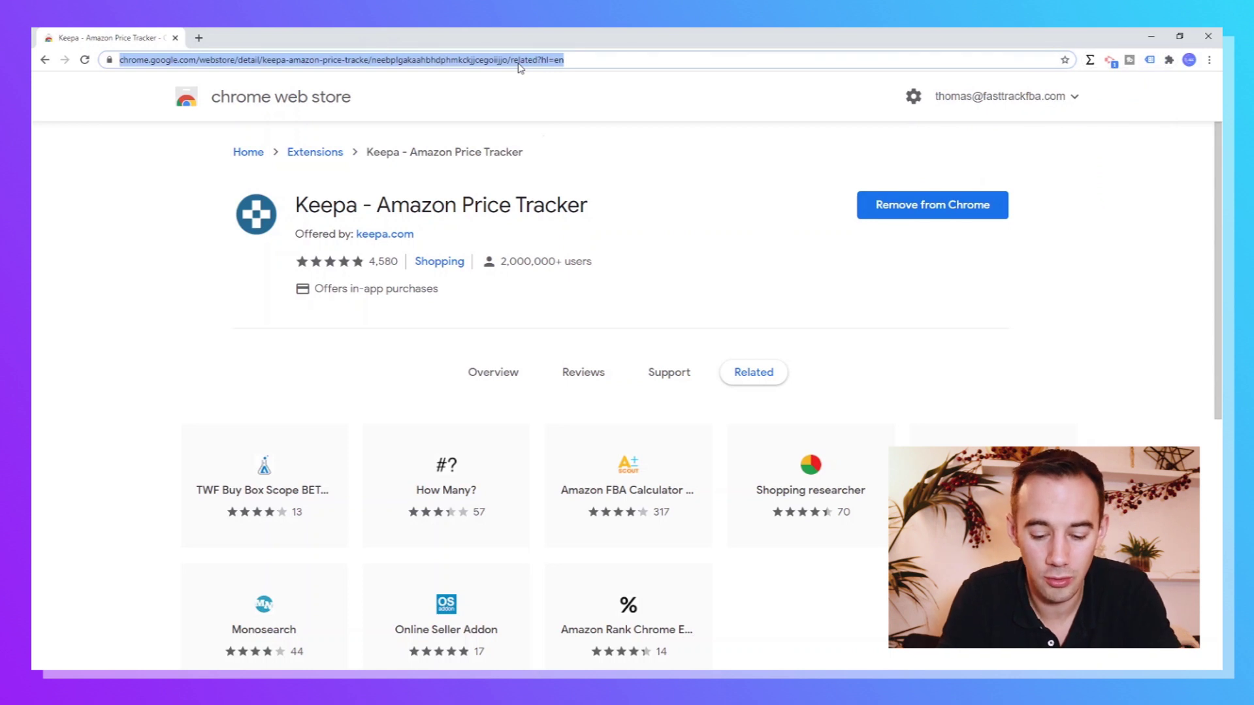
type("www.amazon.co.uk")
key("Down")
key("Down")
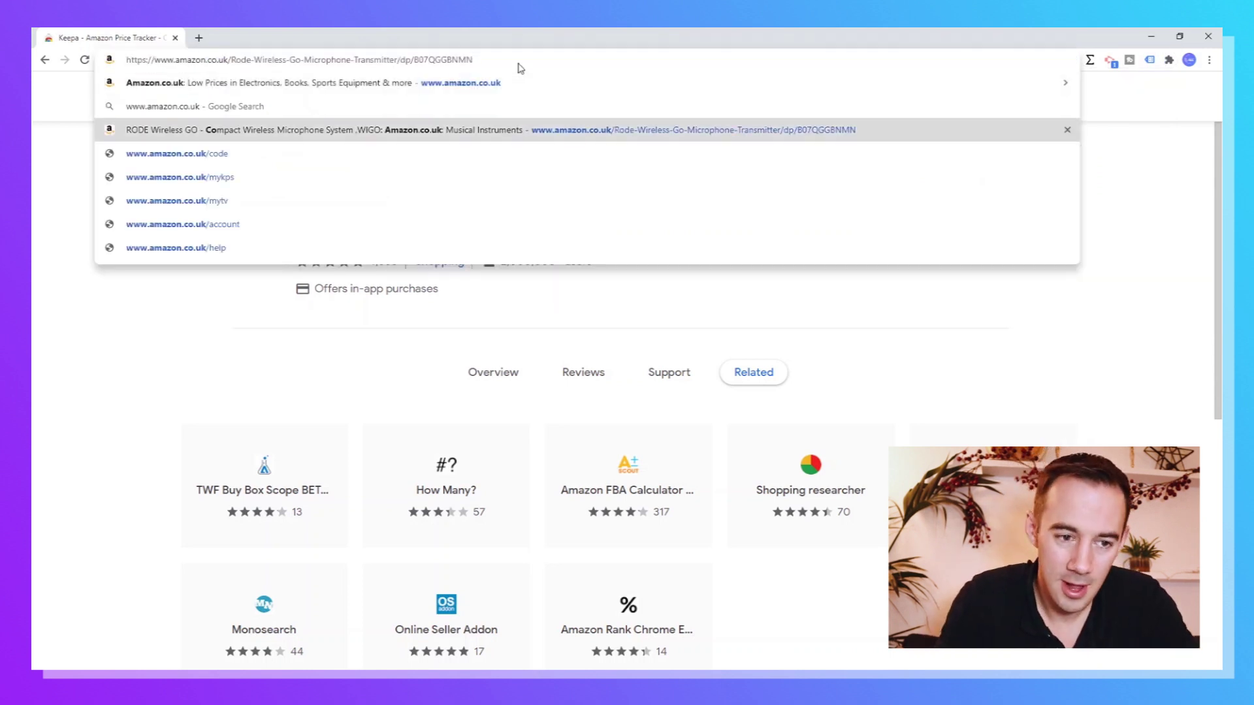
key("Return")
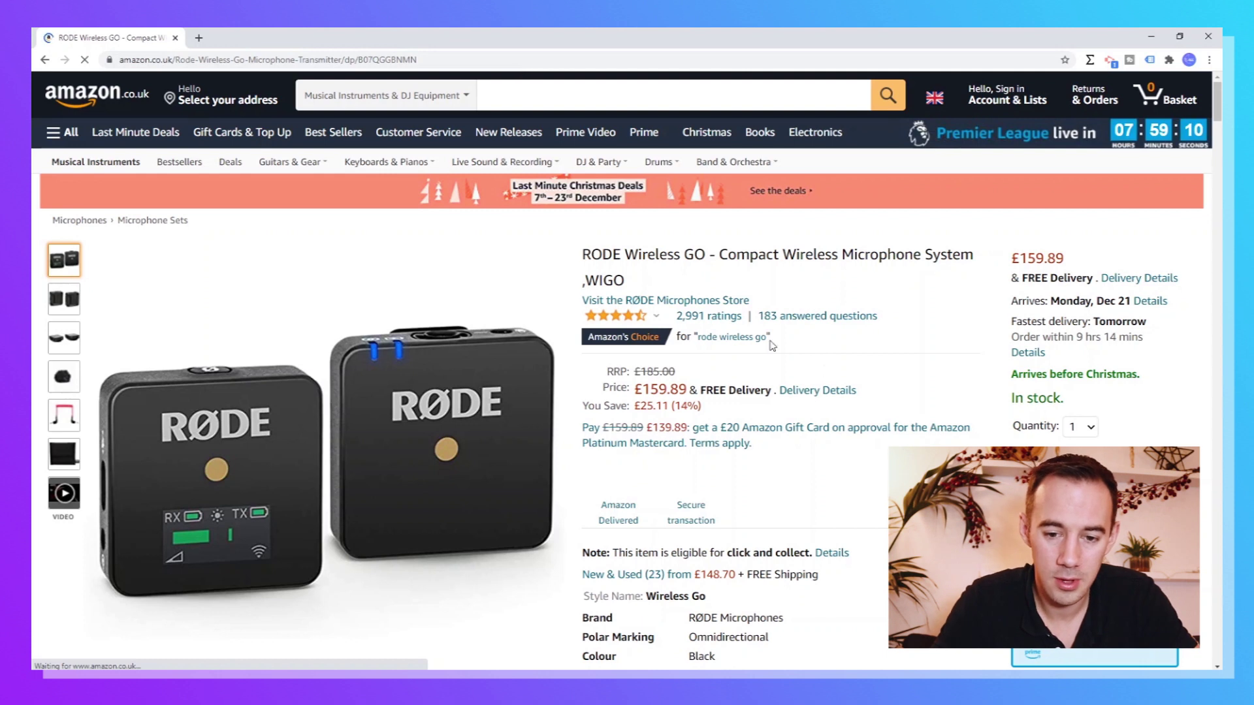
scroll(737, 337, "down", 3)
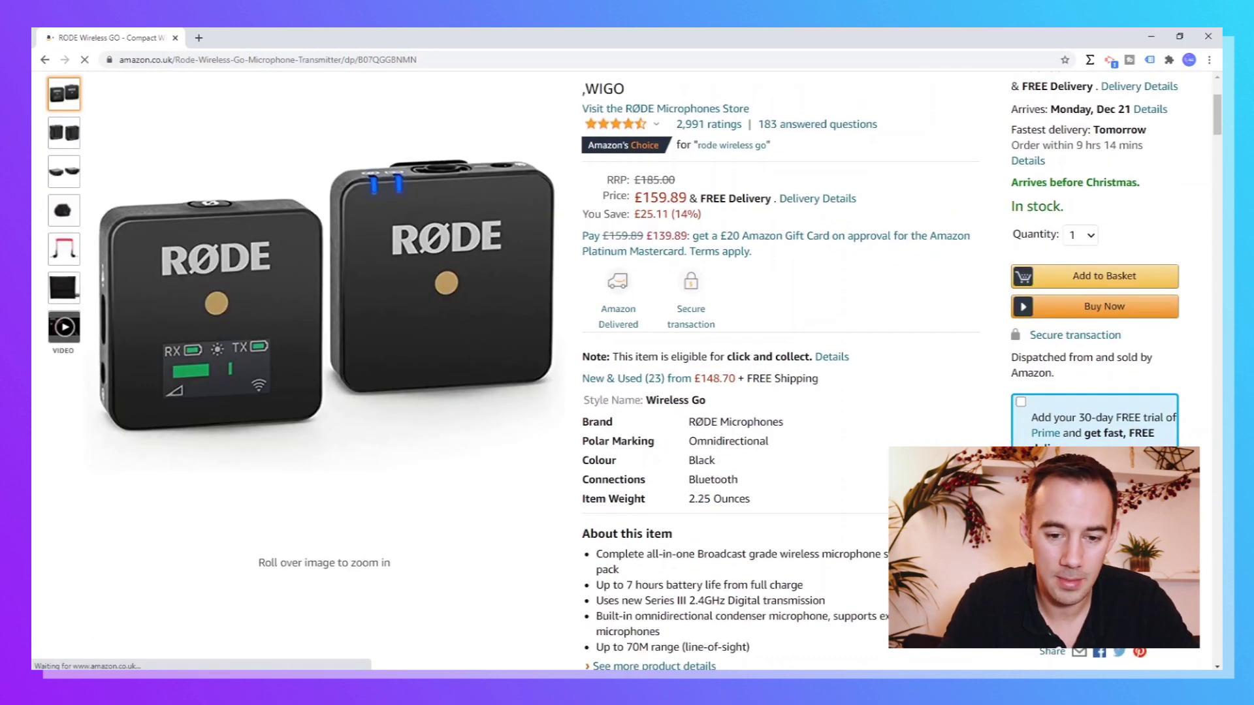
scroll(738, 338, "down", 9)
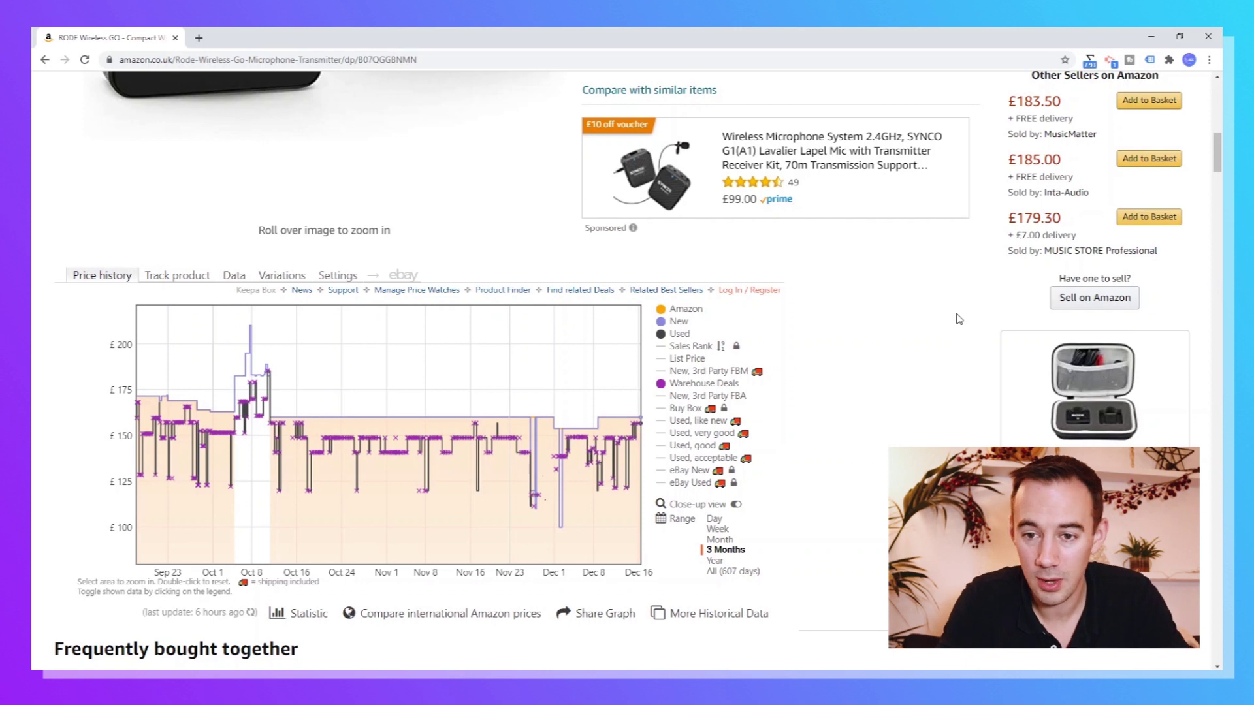
left_click(1168, 61)
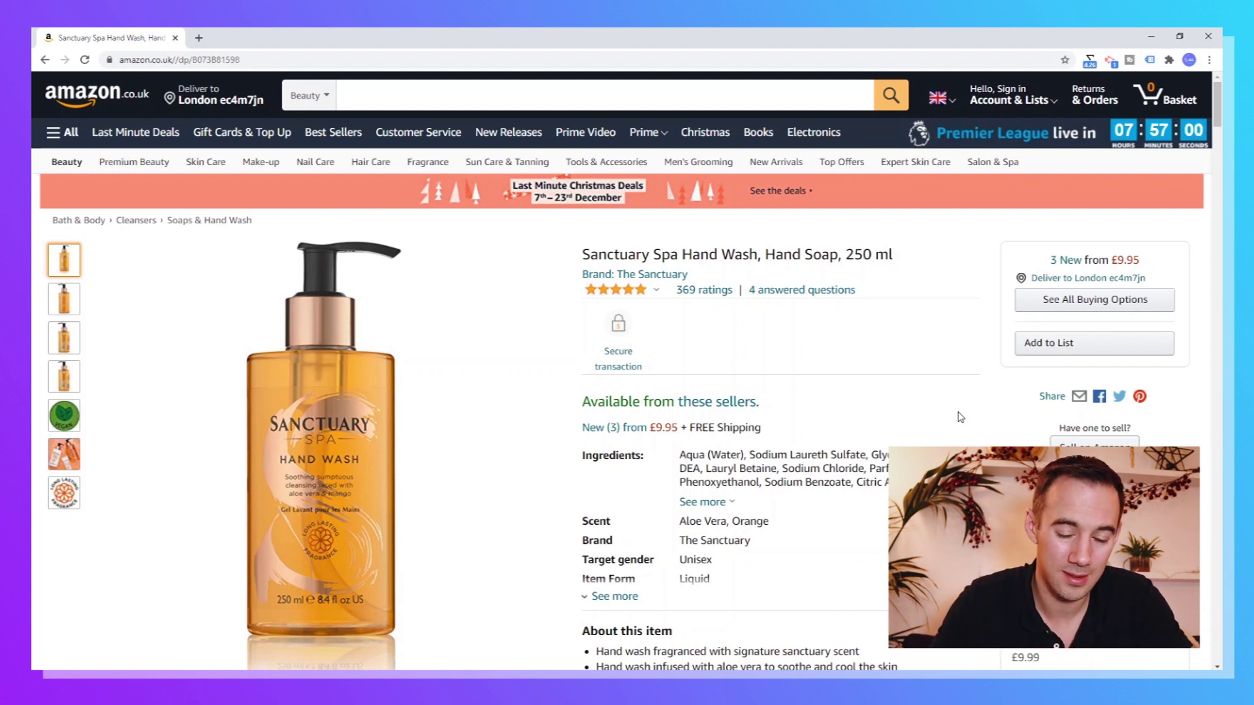
- Isolate the Amazon price series in the Sanctuary Spa Hand Wash's Keepa chart by hiding the New series
scroll(882, 473, "down", 4)
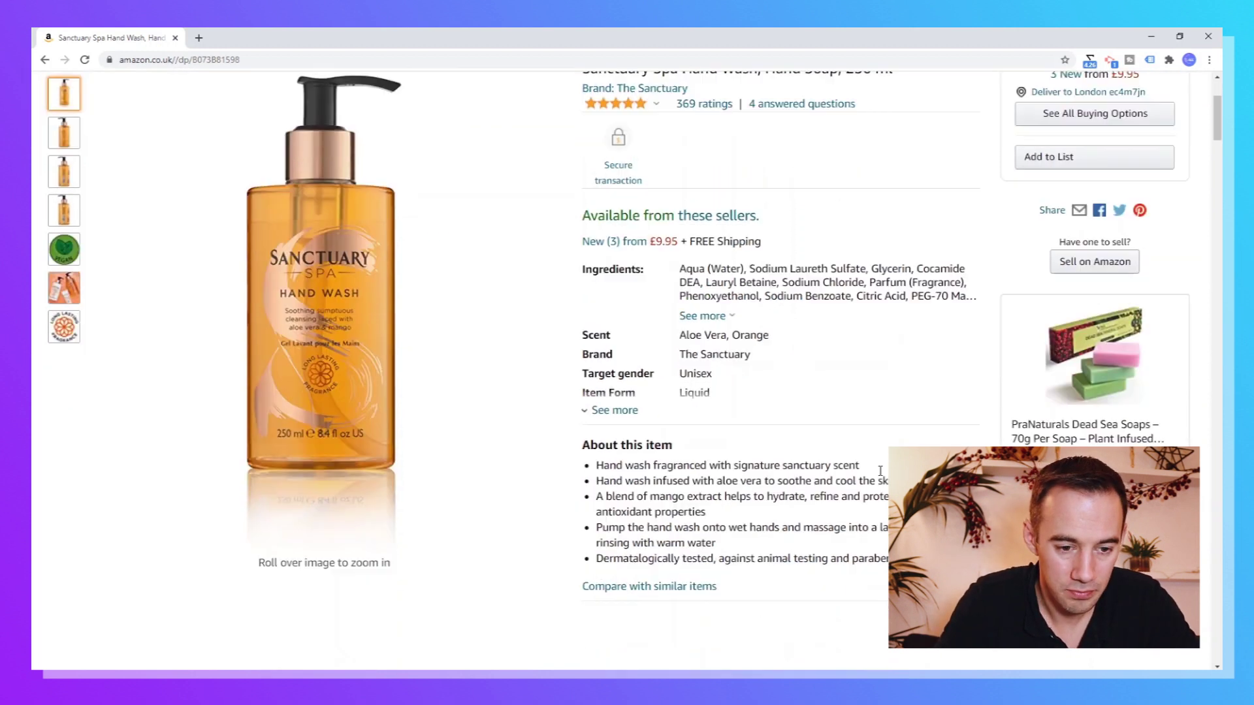
scroll(882, 475, "down", 5)
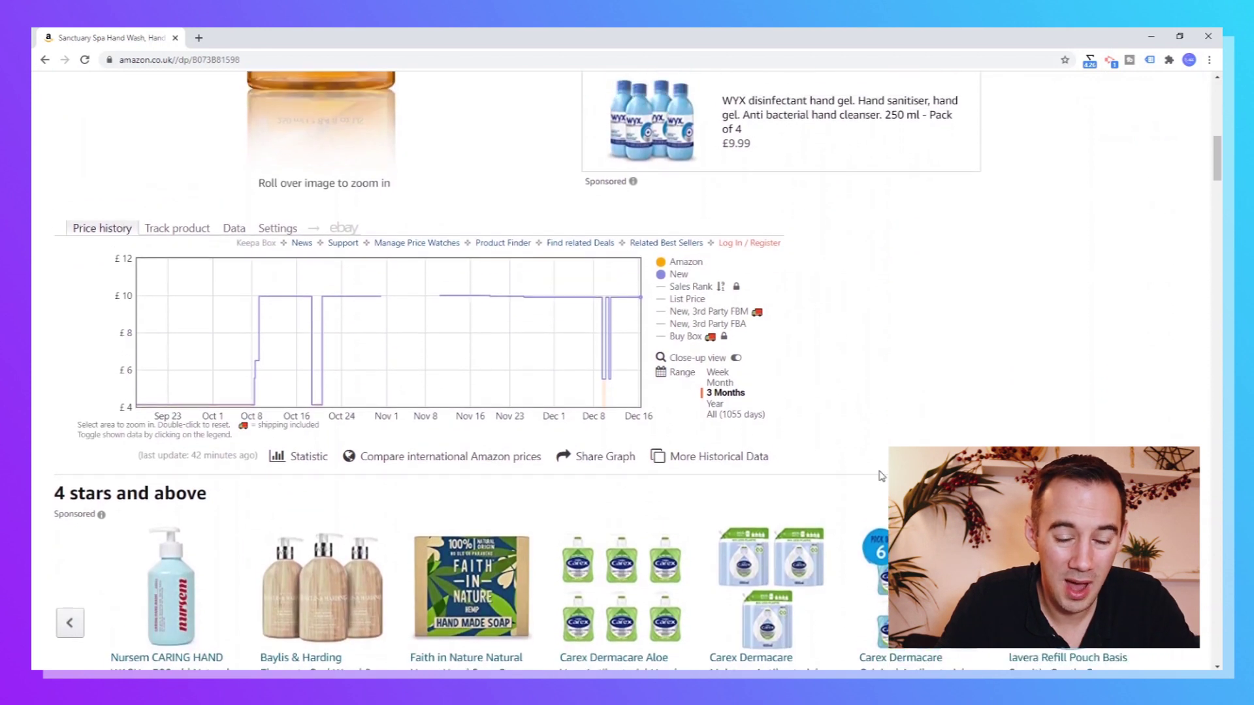
scroll(881, 476, "up", 5)
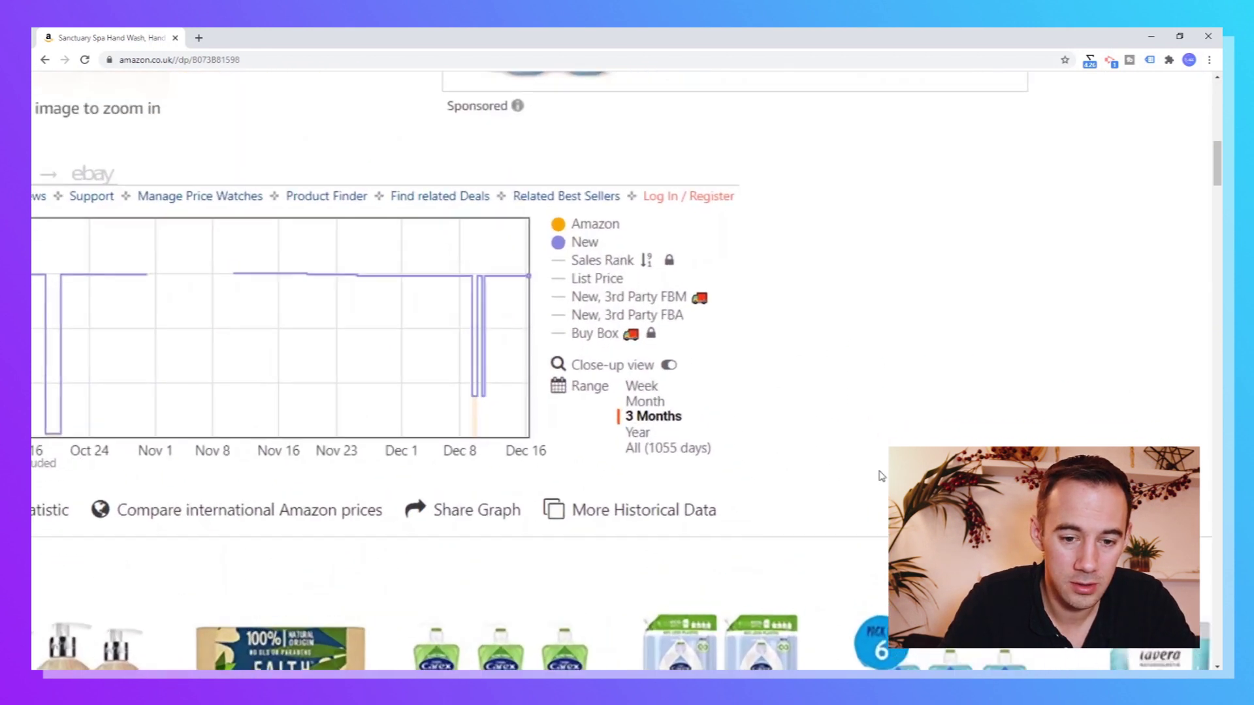
scroll(881, 476, "down", 5)
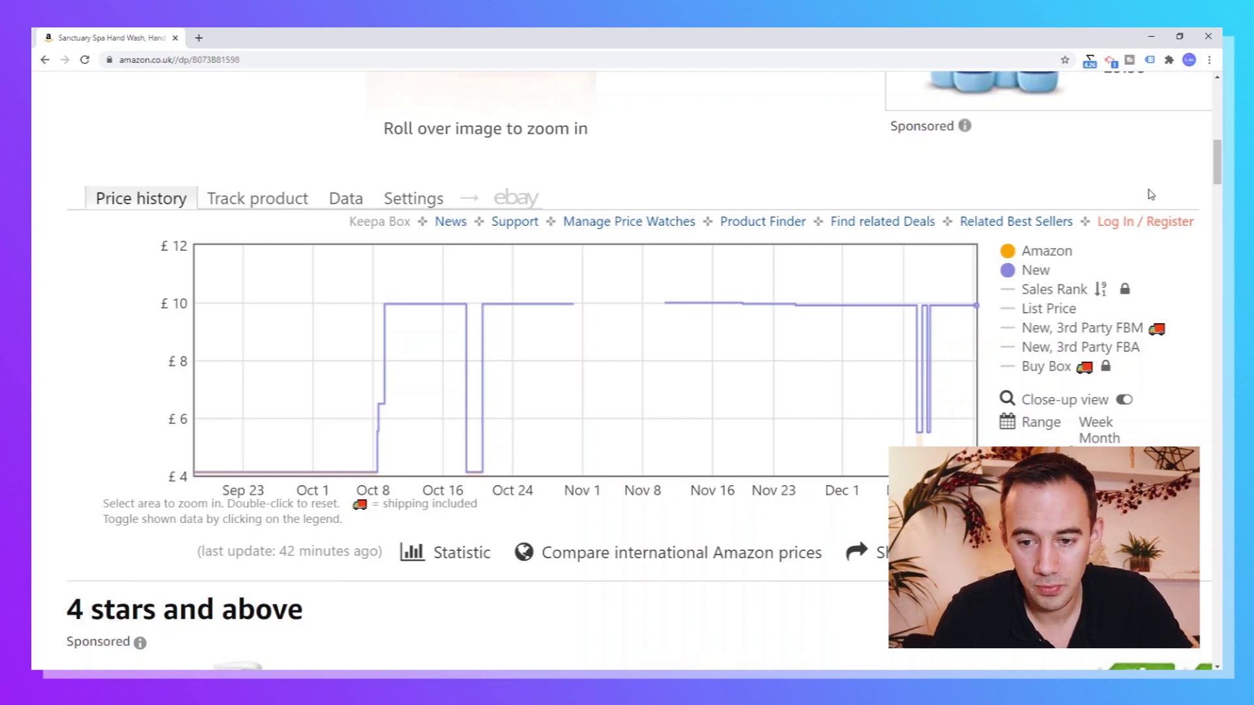
left_click(1034, 270)
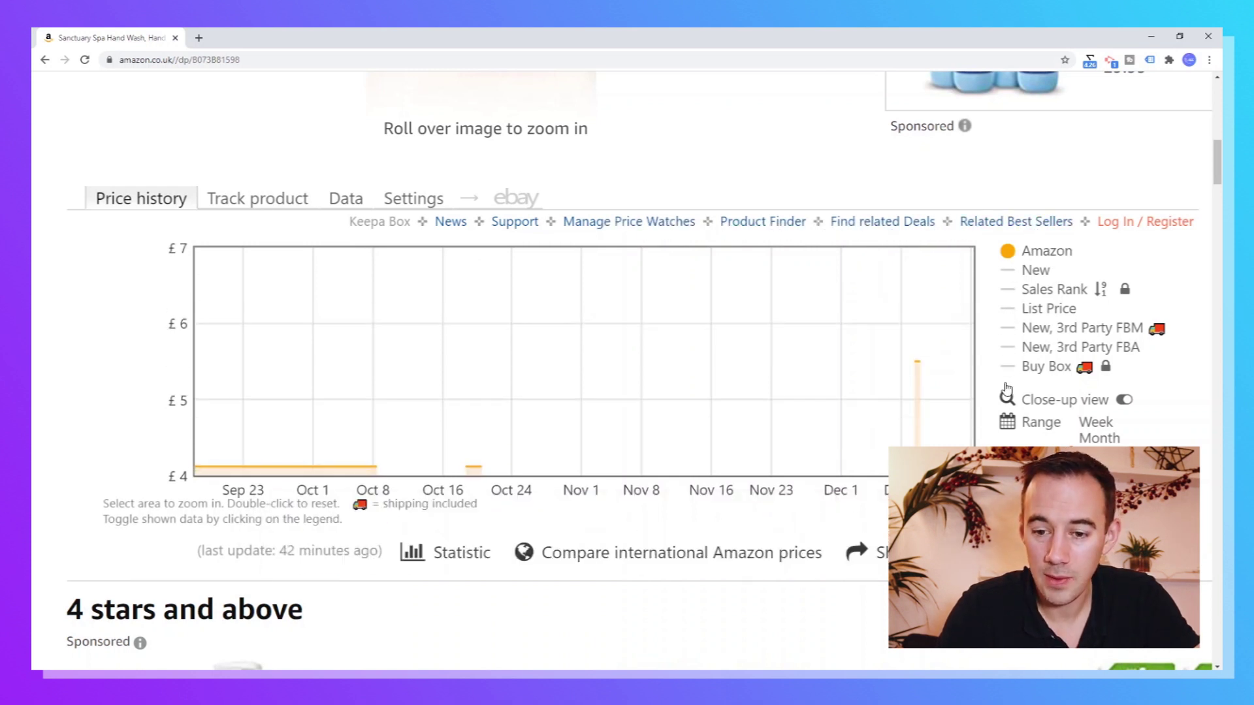
left_click(1011, 273)
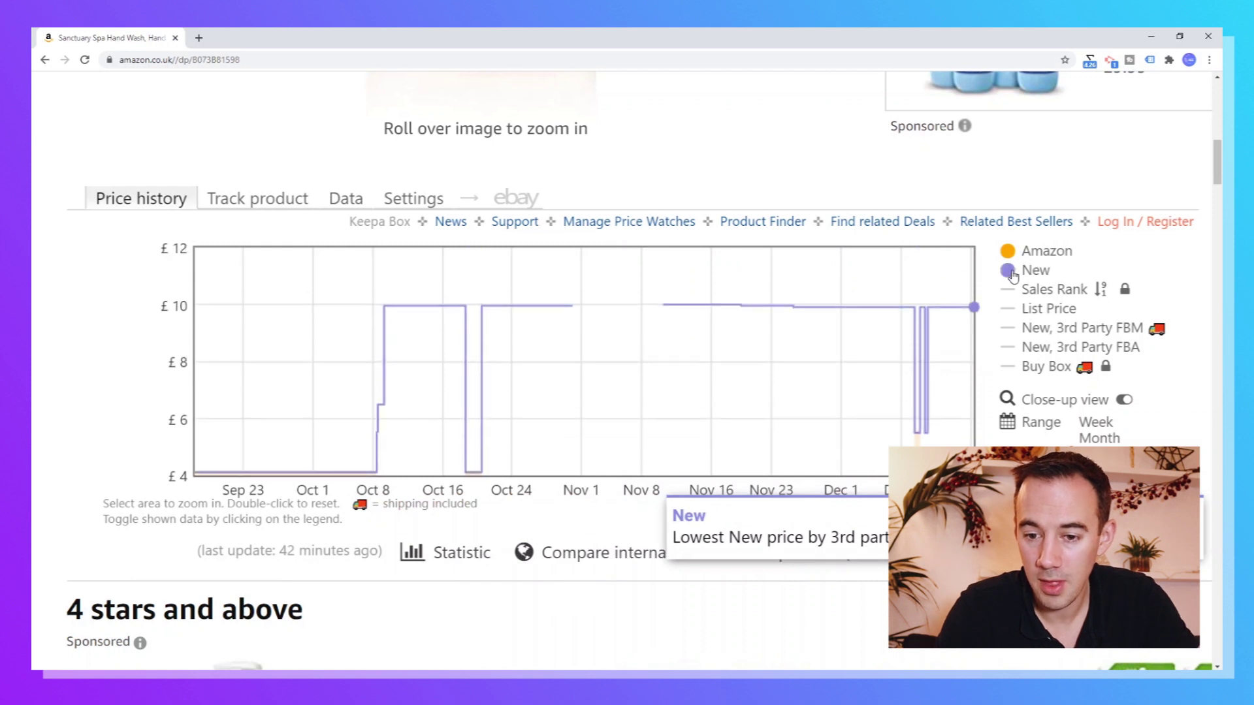
left_click(1009, 291)
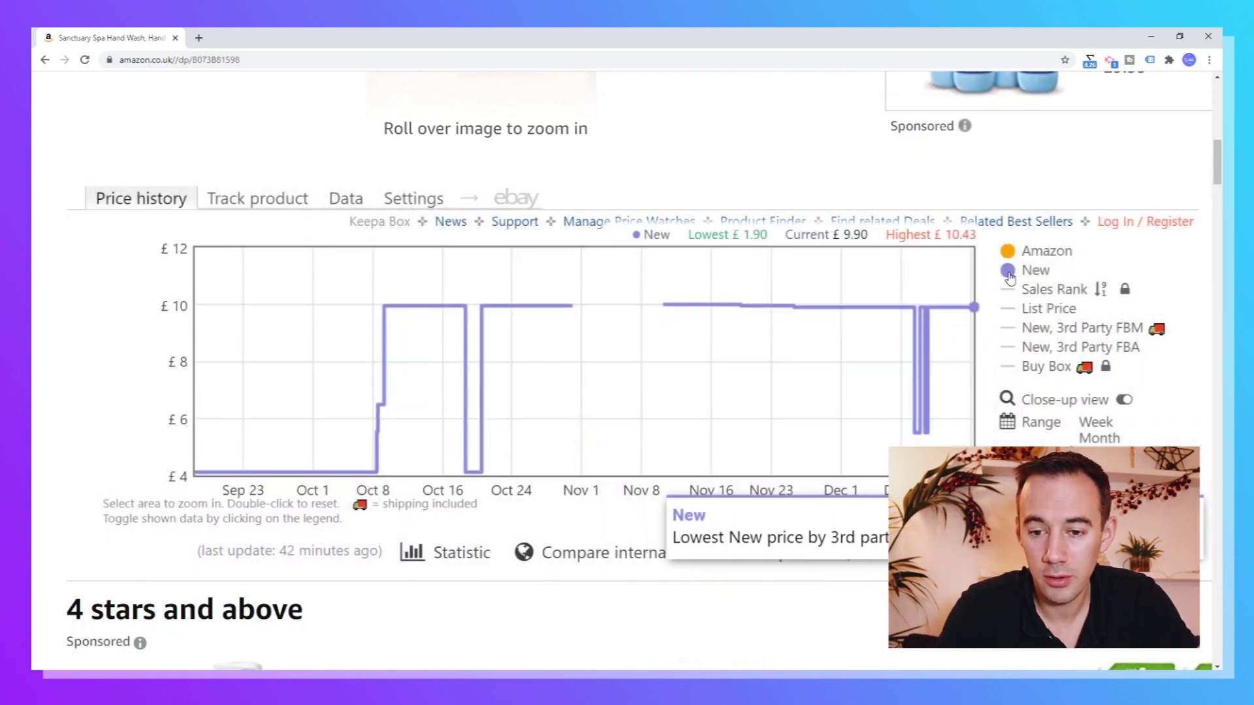
left_click(1009, 274)
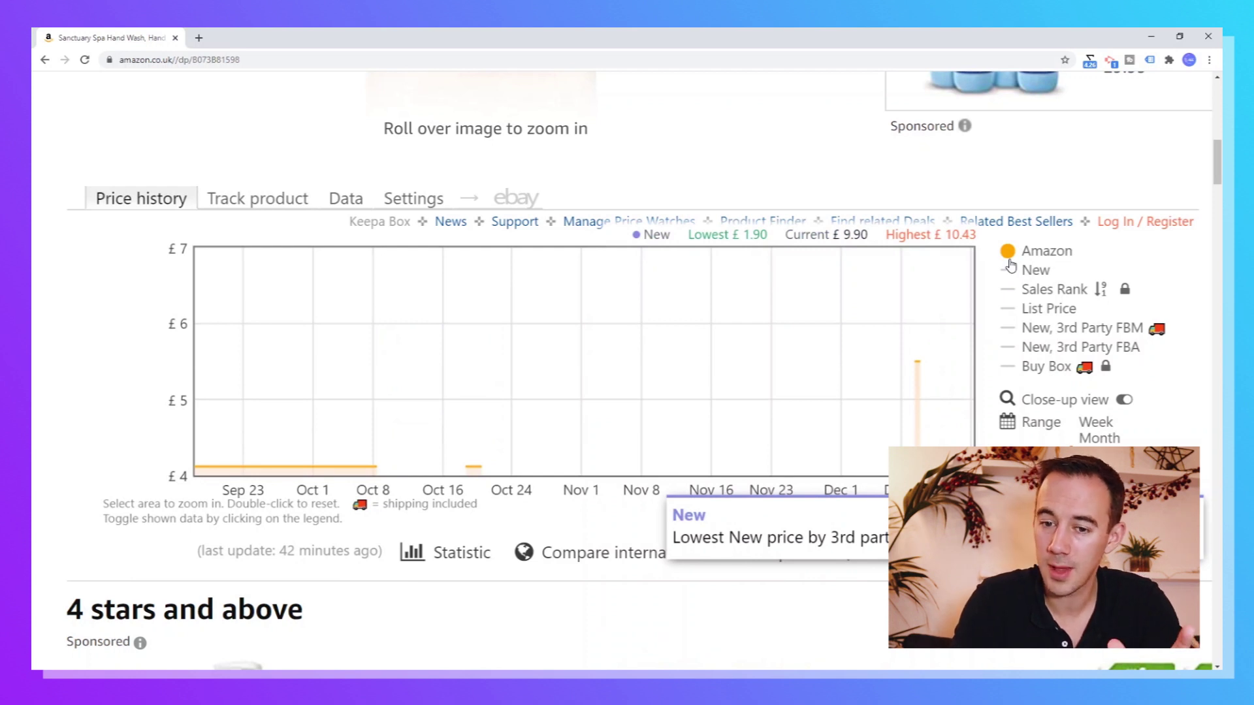
left_click(1011, 259)
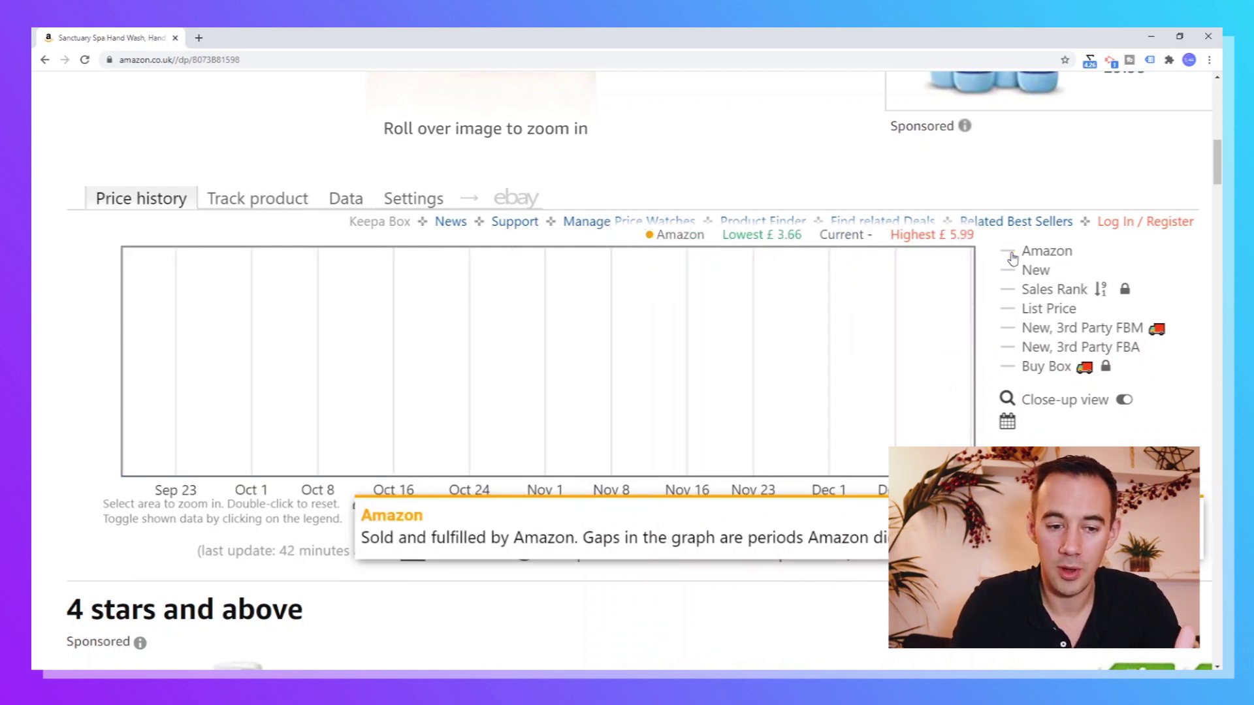
left_click(1012, 258)
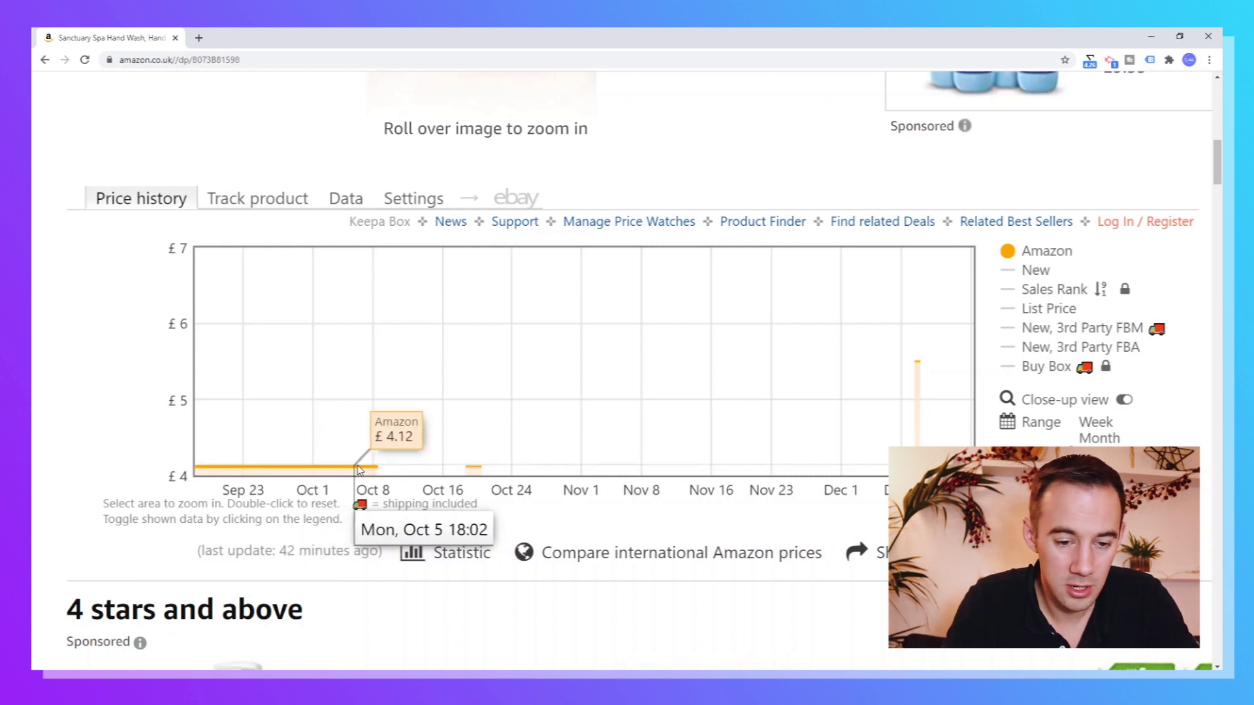
- Inspect the Amazon price points in mid-October and December, and turn the New series back on
mouse_move(473, 469)
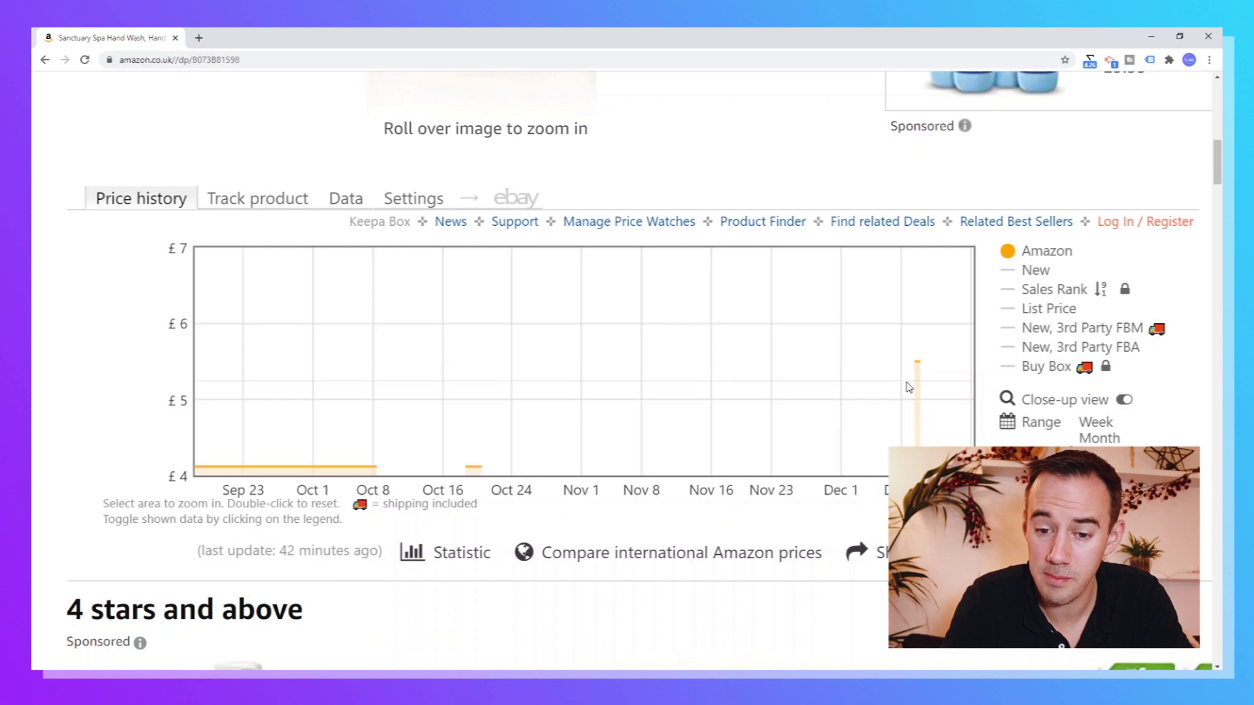
mouse_move(921, 383)
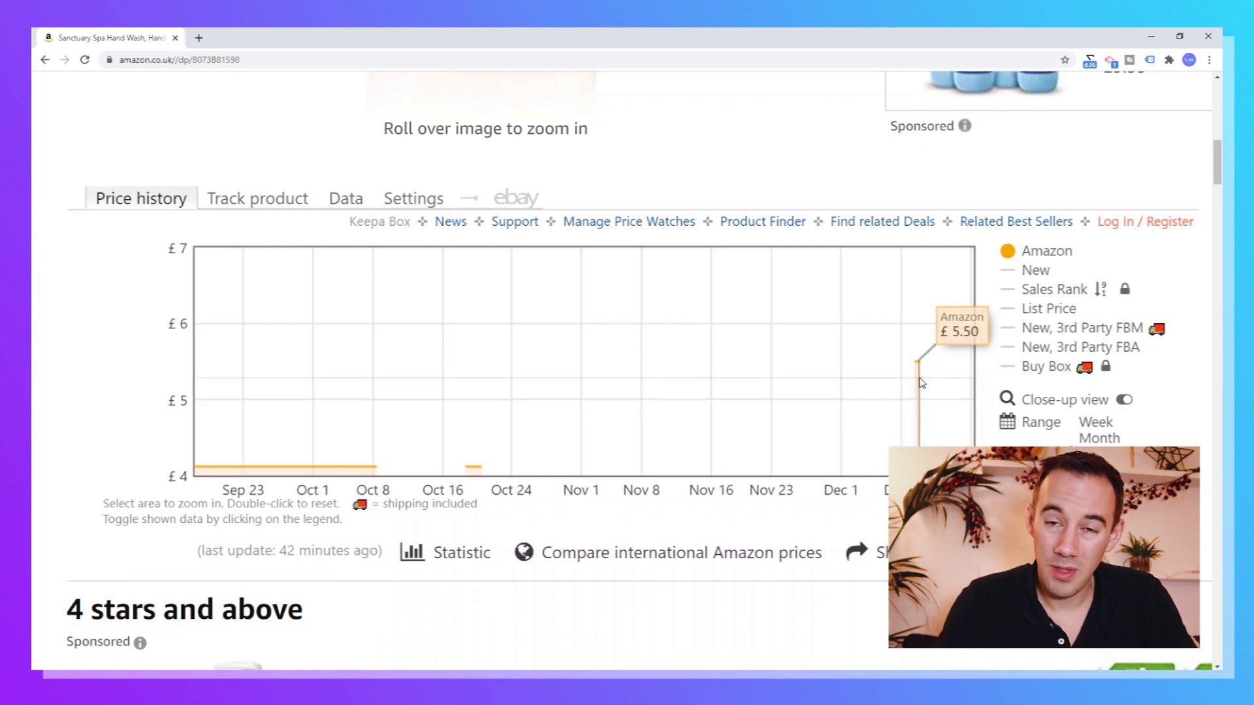
left_click(1007, 271)
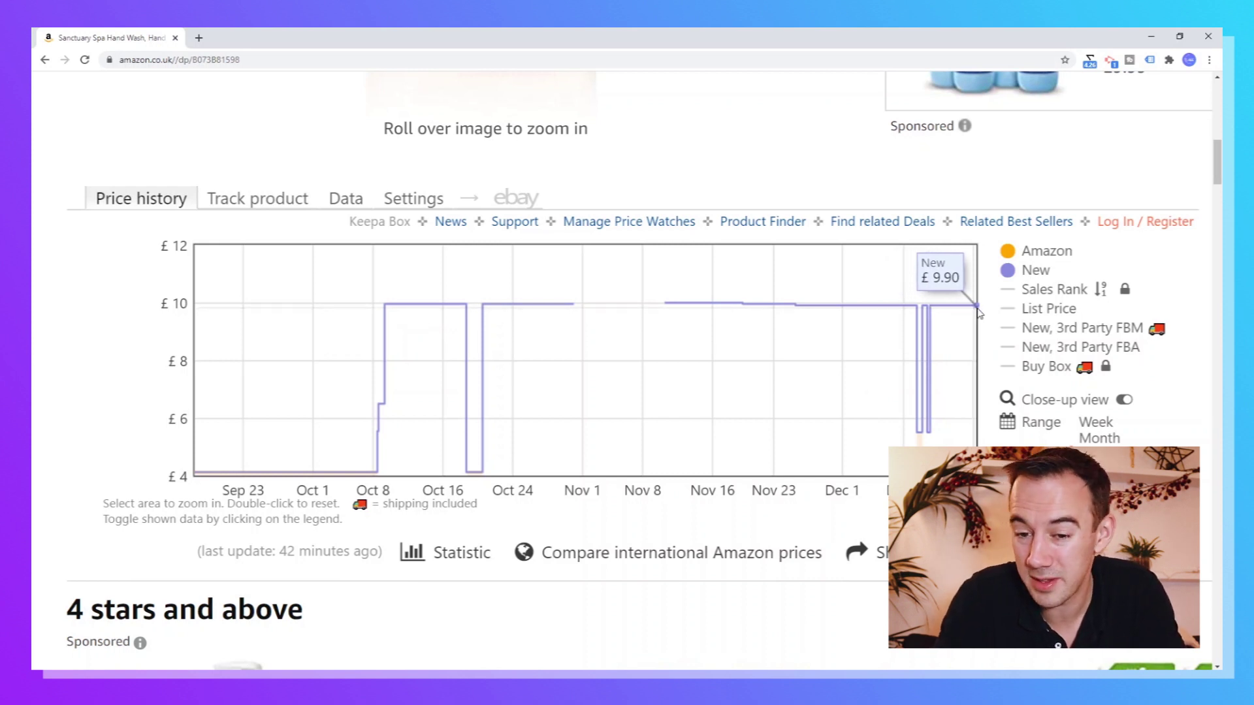
- Open the hand wash's new-condition offers in a new tab and view the list of sellers
scroll(979, 312, "up", 10)
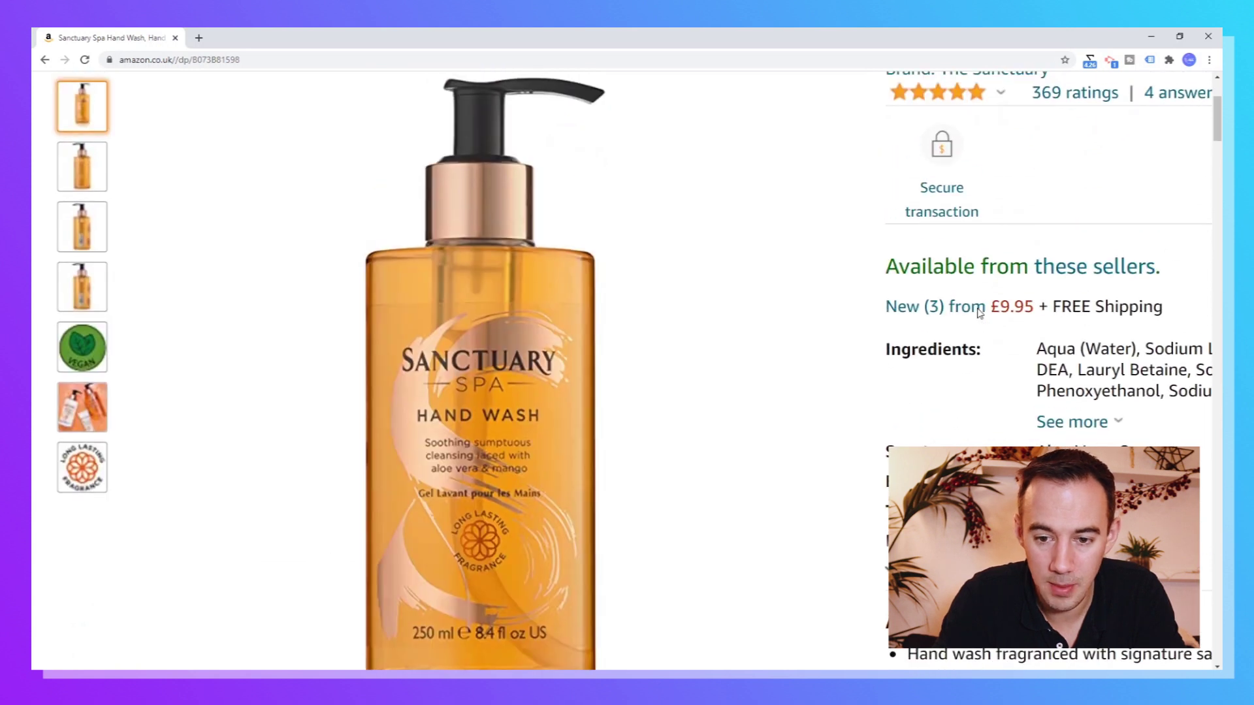
right_click(957, 312)
left_click(975, 318)
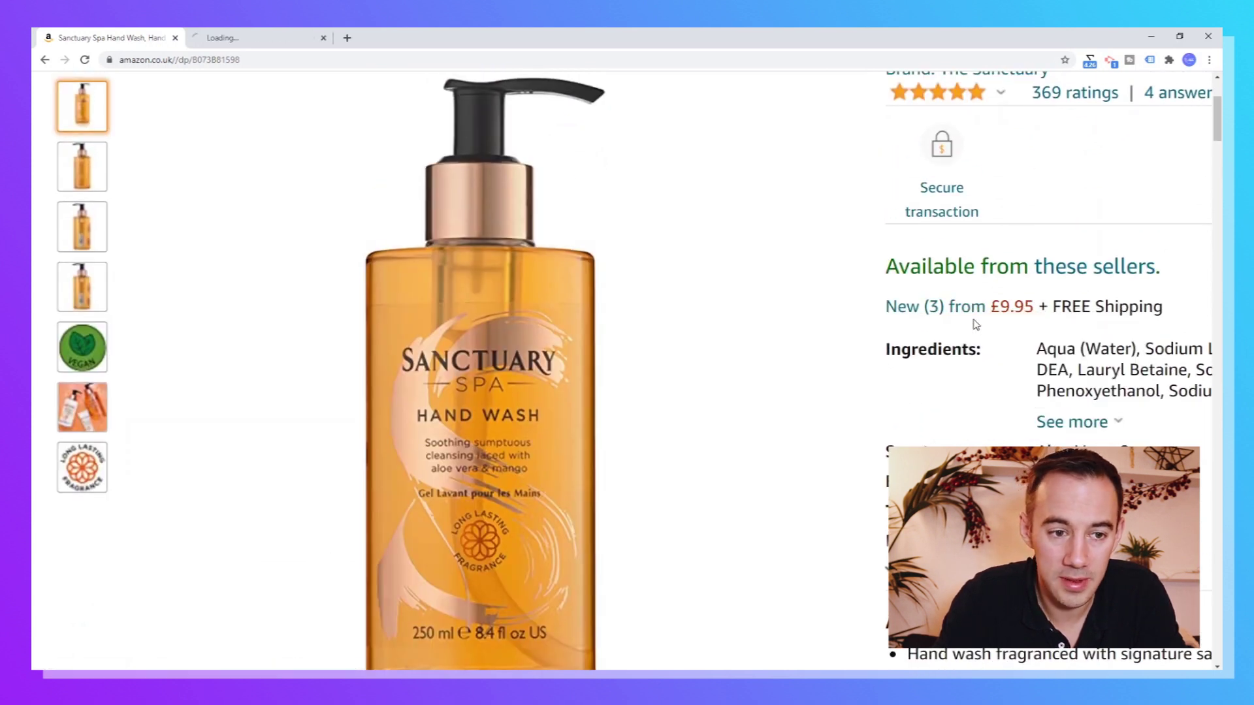
left_click(281, 37)
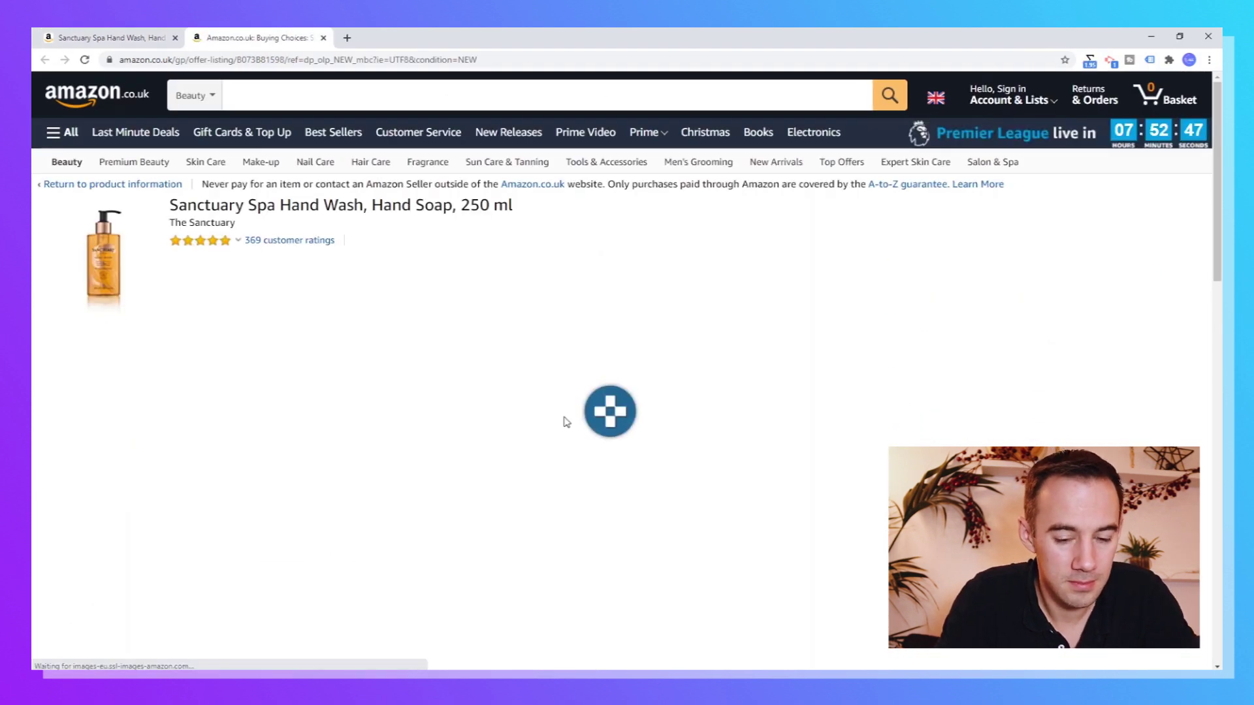
scroll(843, 374, "down", 5)
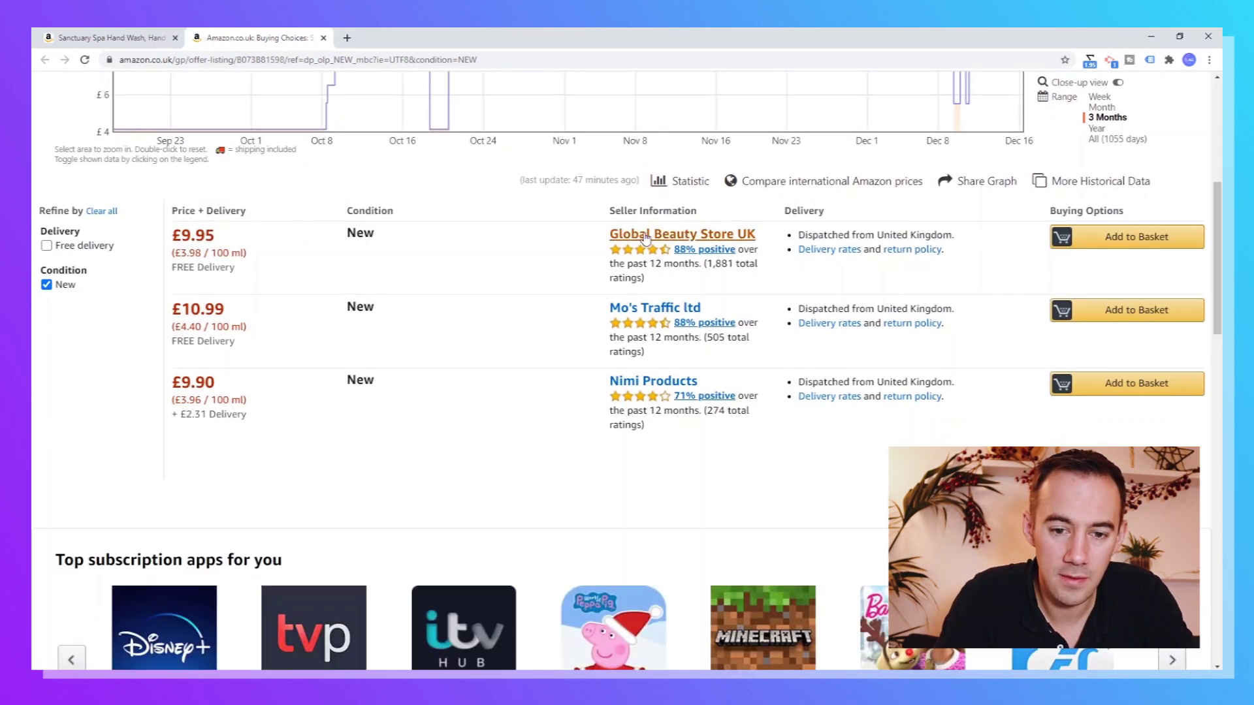
- Compare the latest New price in the hand wash's Keepa chart with the sellers' item and delivery prices
left_click(132, 31)
scroll(718, 356, "down", 8)
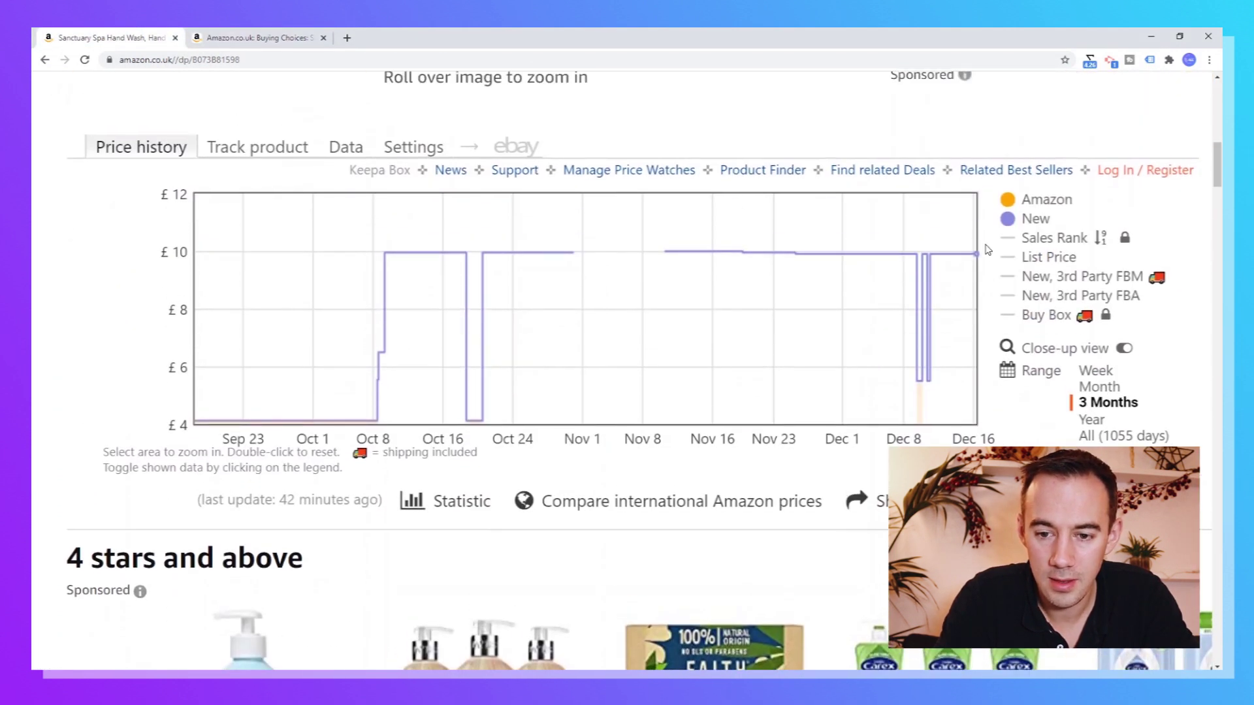
mouse_move(979, 259)
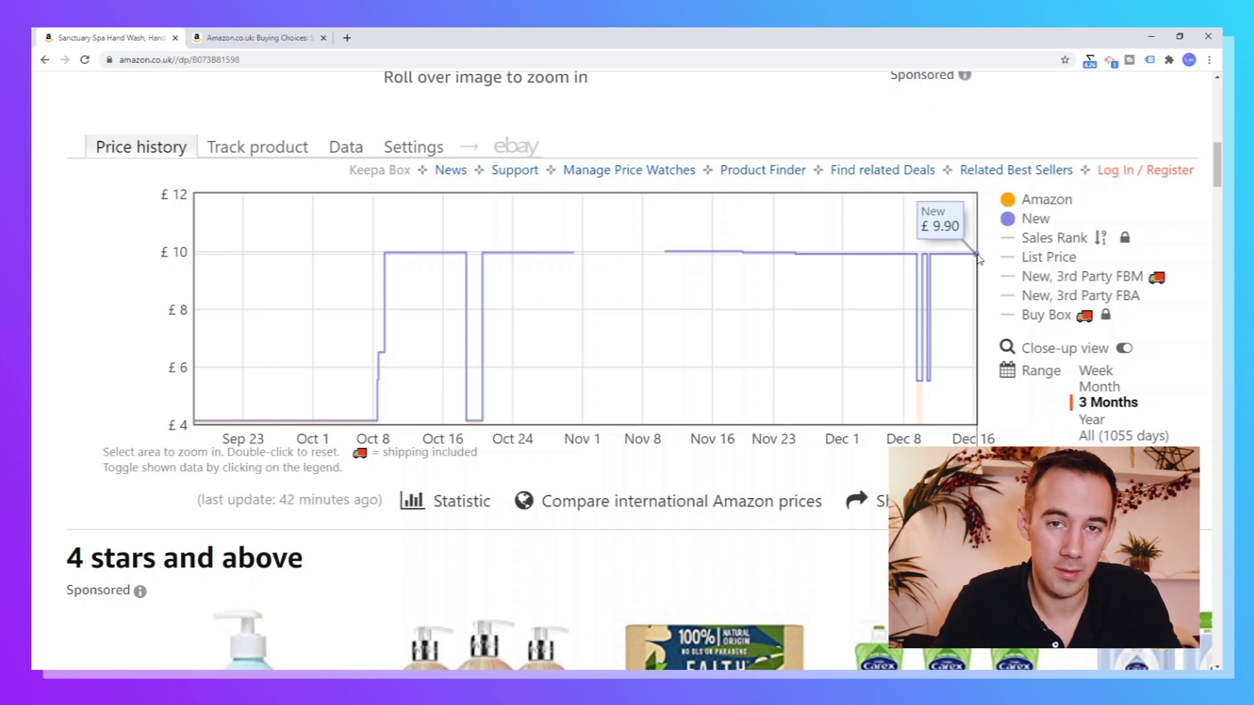
left_click(240, 37)
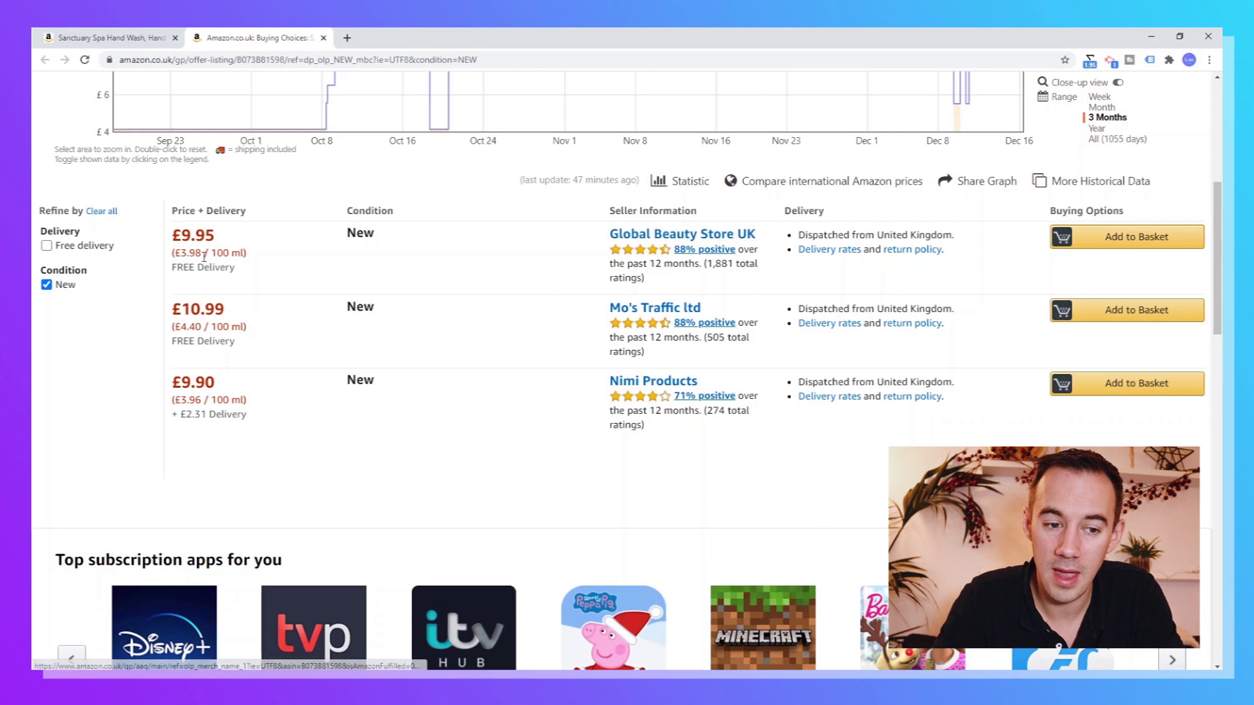
left_click(117, 32)
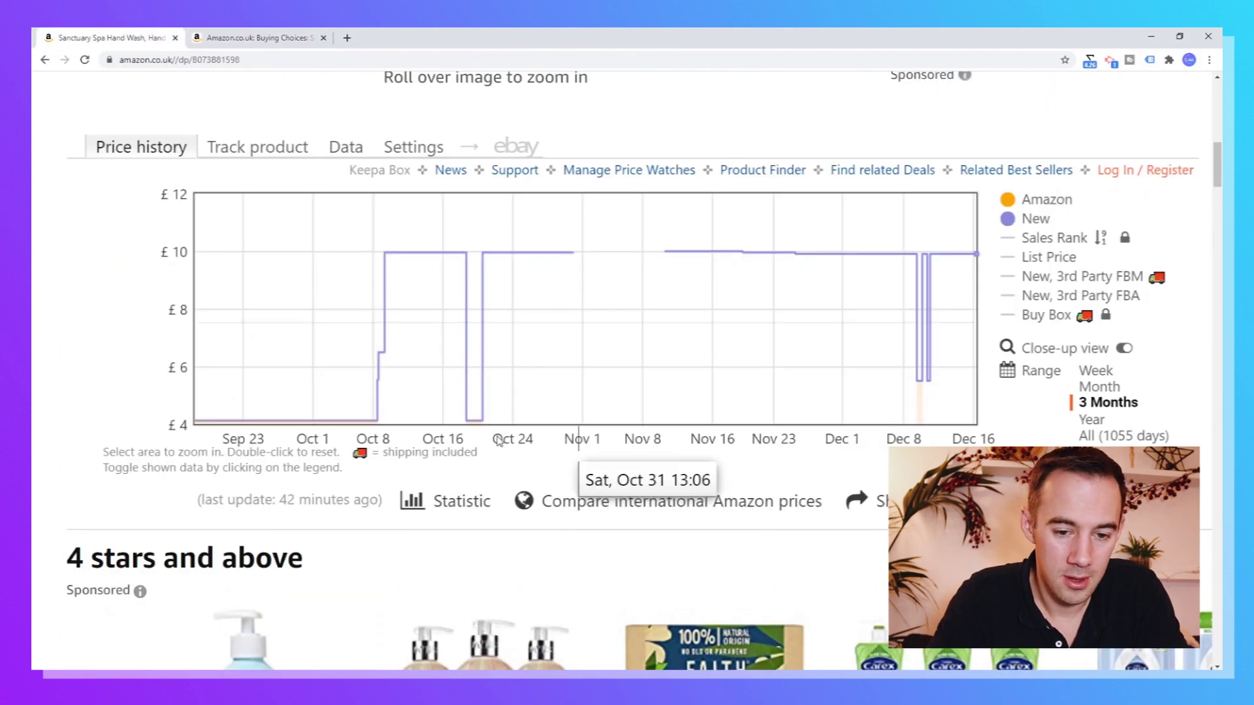
- Try to enable the Sales Rank series, and turn on the List Price series in the Keepa chart
mouse_move(1009, 226)
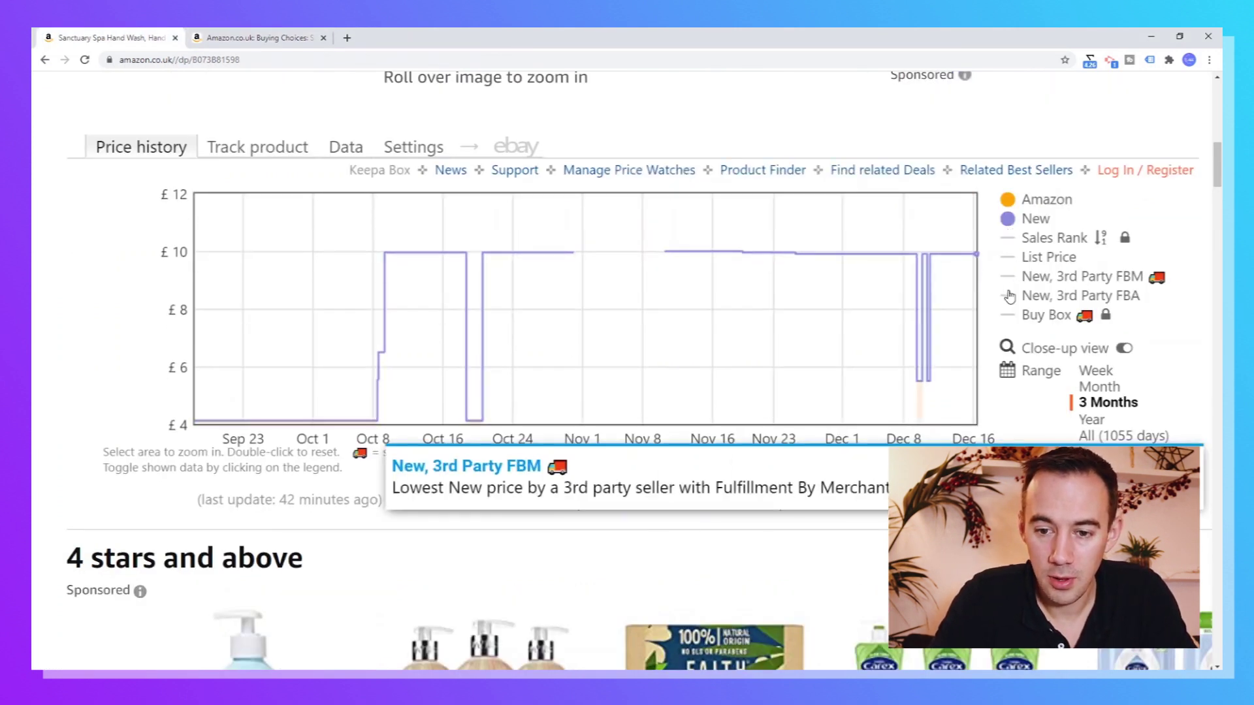
left_click(1009, 243)
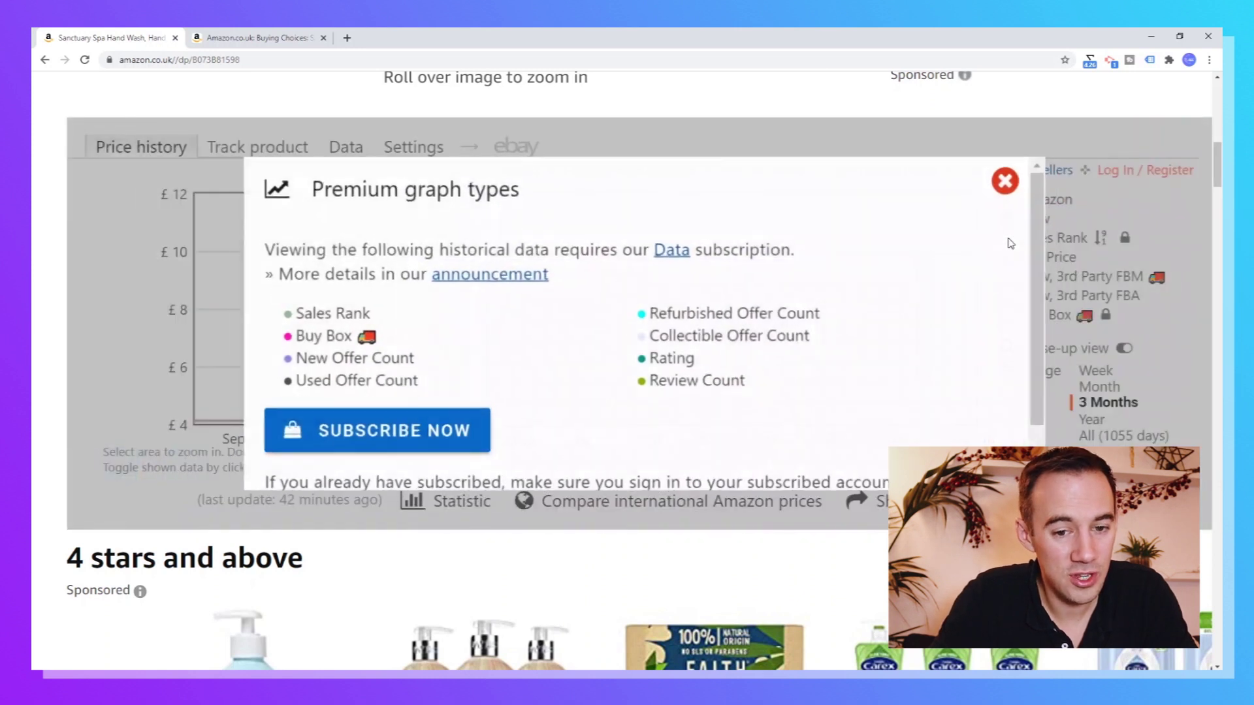
left_click(1000, 183)
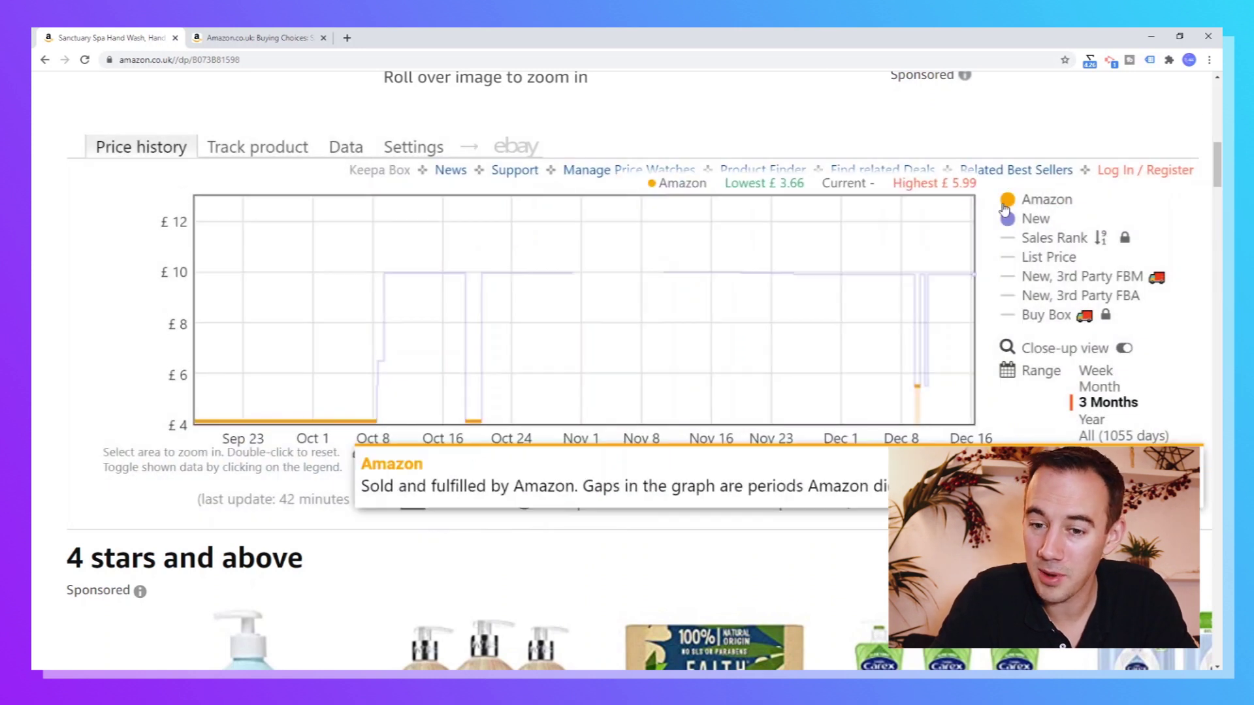
mouse_move(1011, 243)
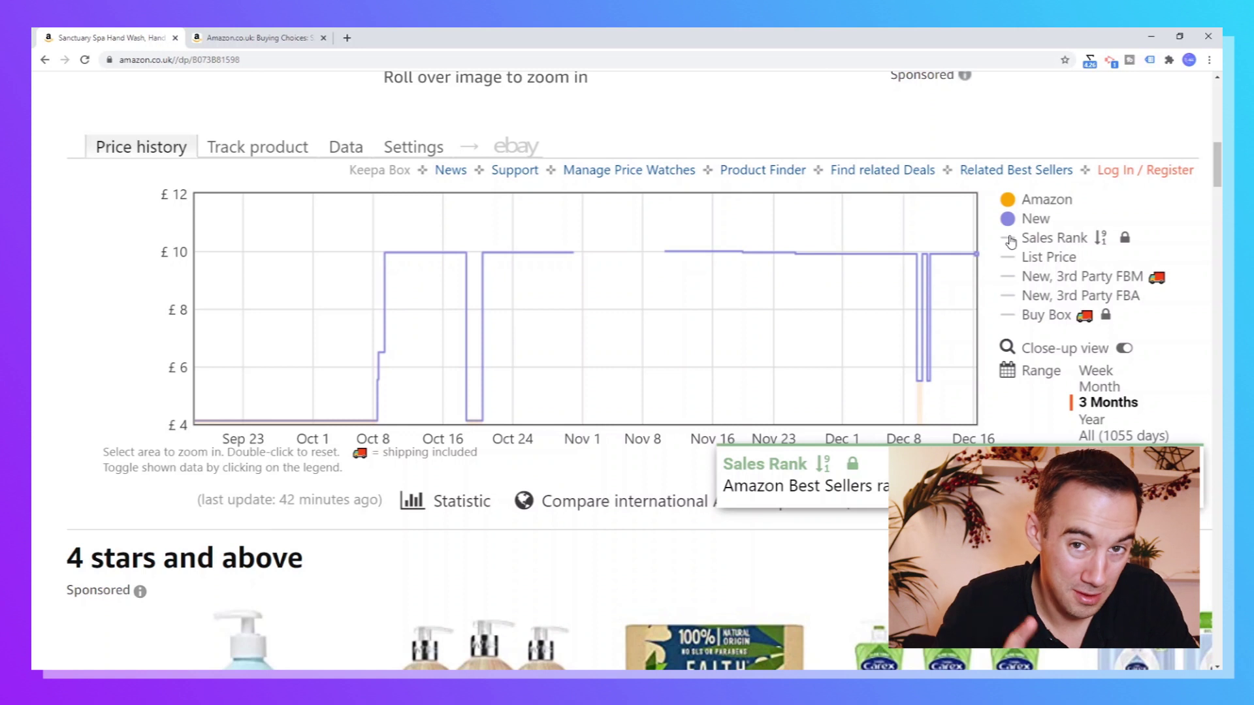
left_click(1011, 257)
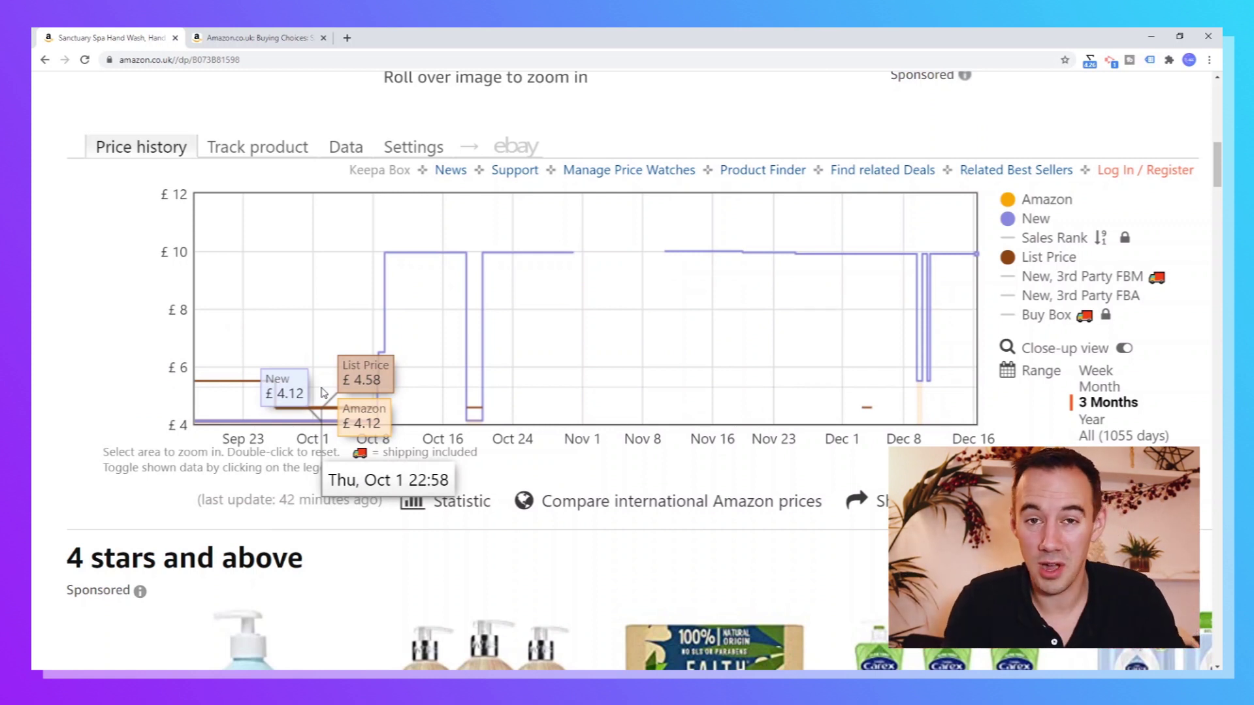
- Turn off the List Price series and turn on the New, 3rd Party FBM series in the Keepa chart
left_click(1009, 265)
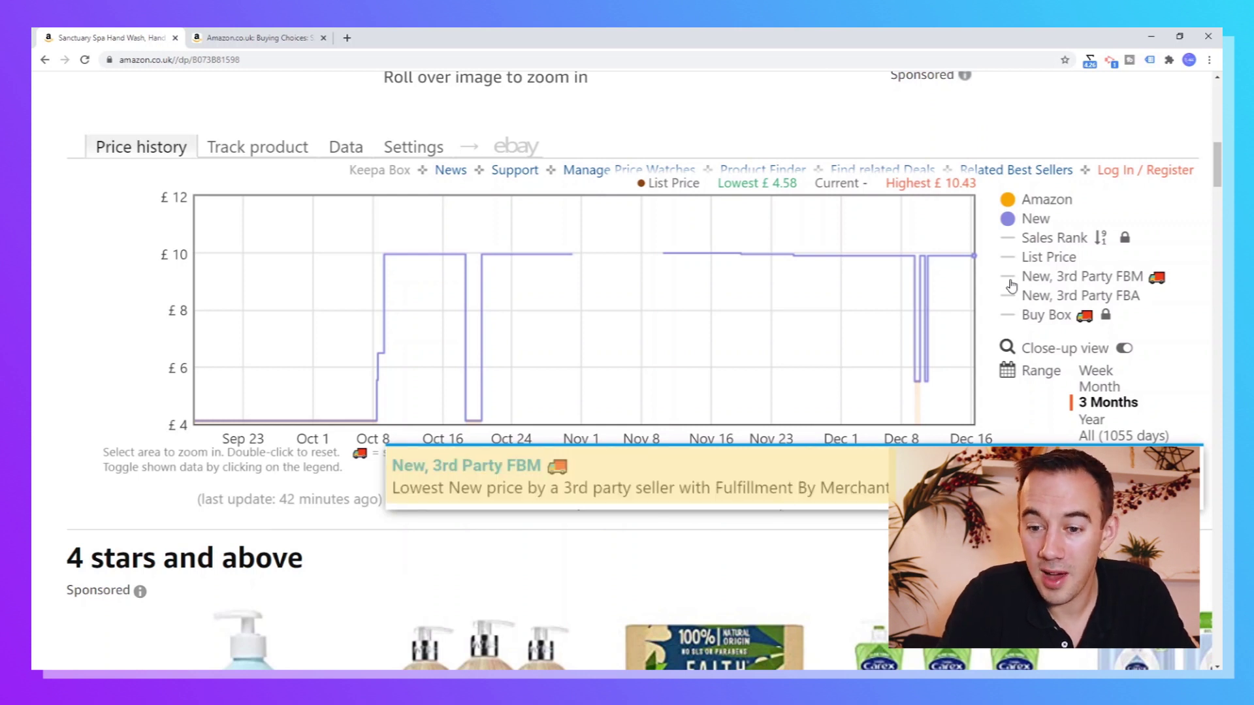
left_click(1009, 281)
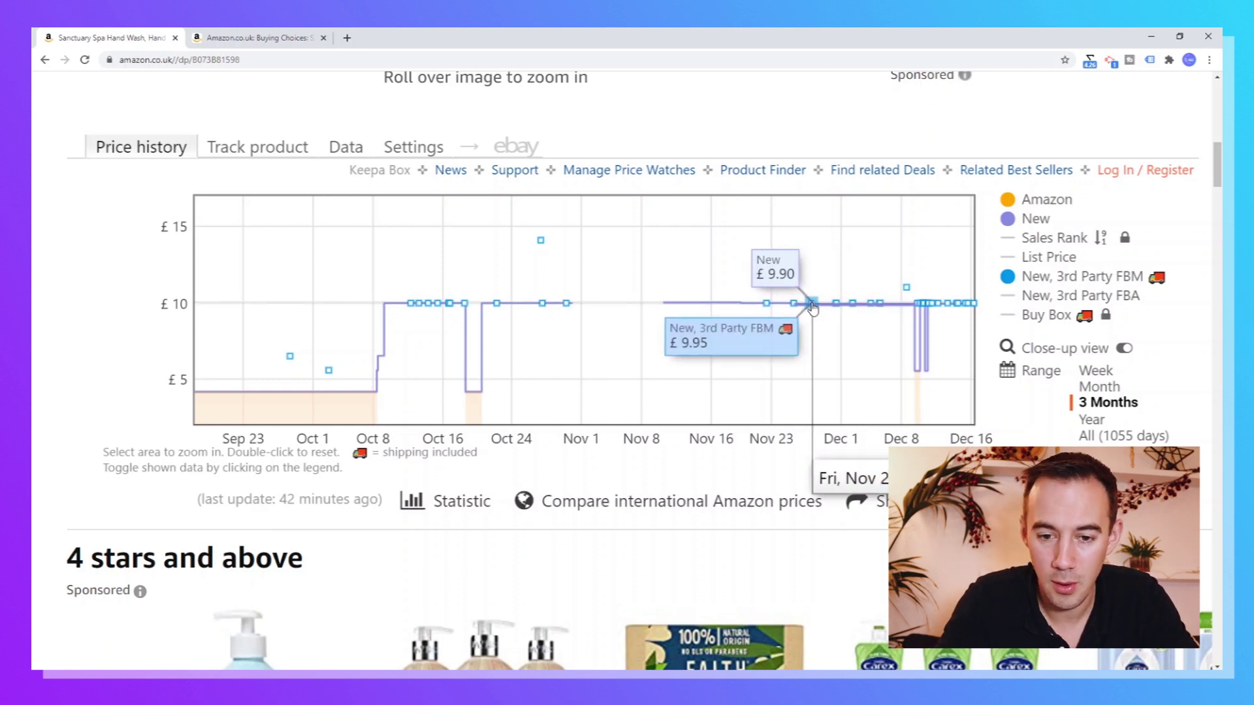
- View the offer details behind the New, 3rd Party FBM points in late November and early December, closing each one
left_click(812, 308)
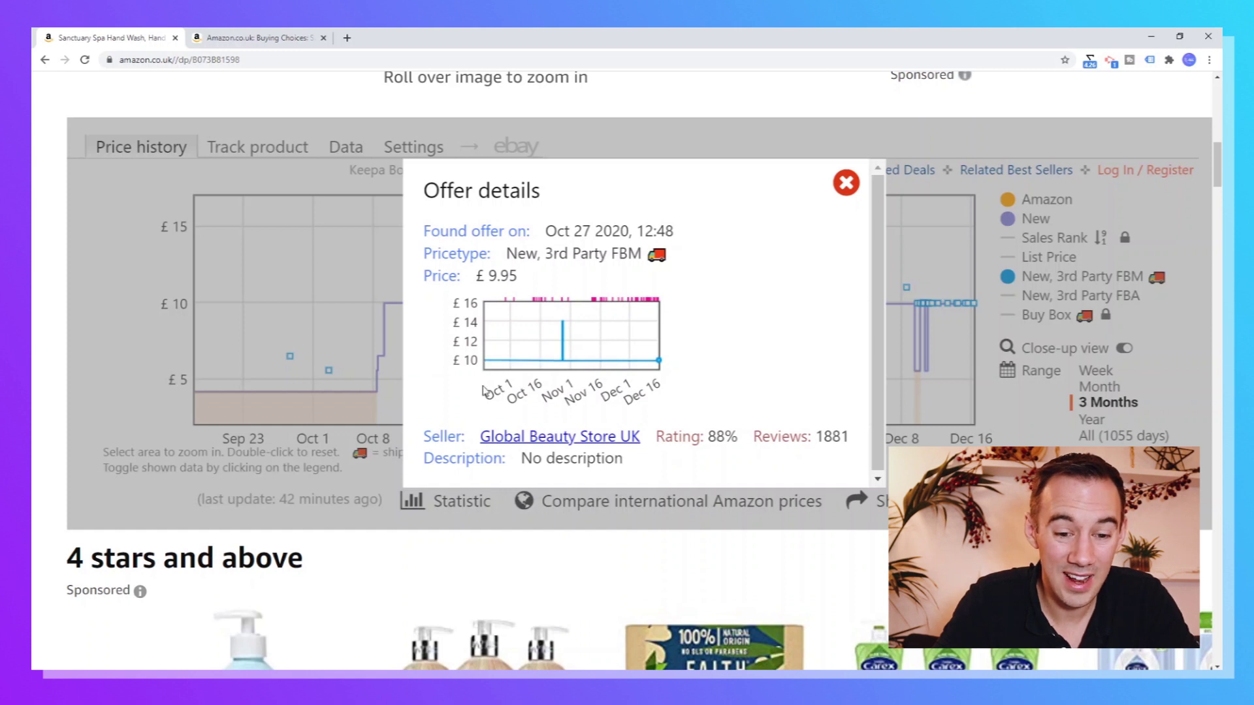
left_click(847, 183)
left_click(872, 303)
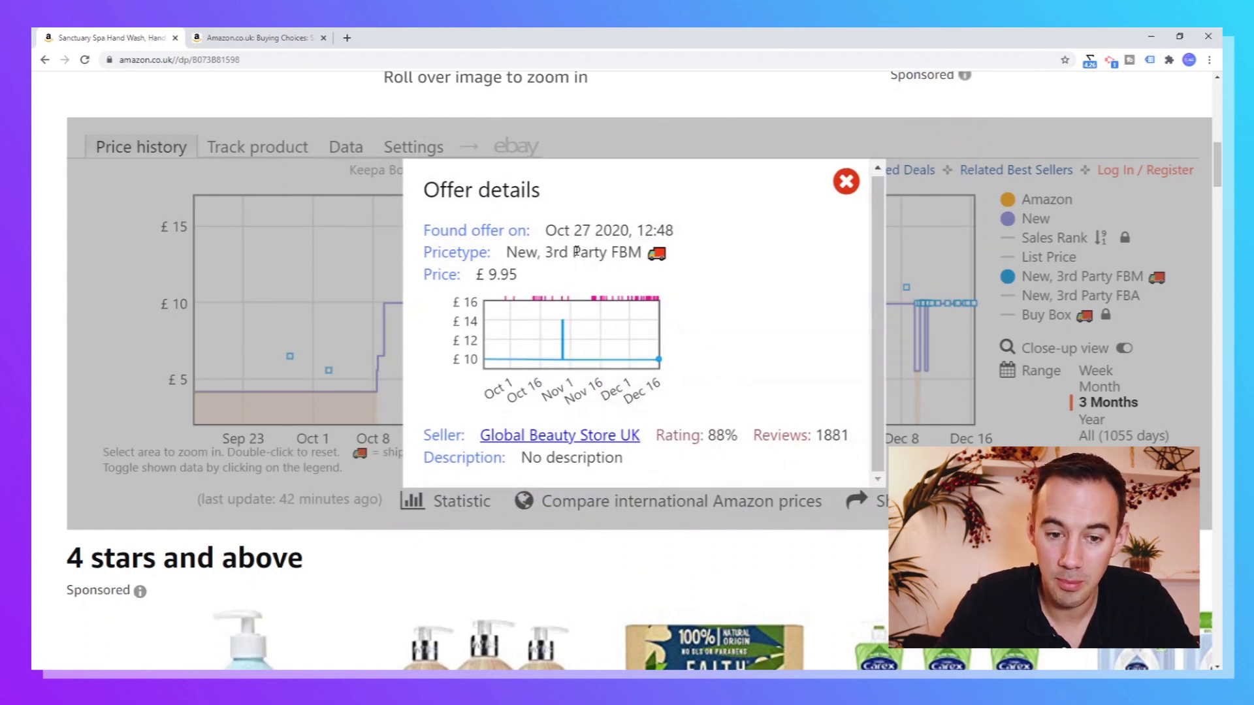
scroll(718, 314, "down", 2)
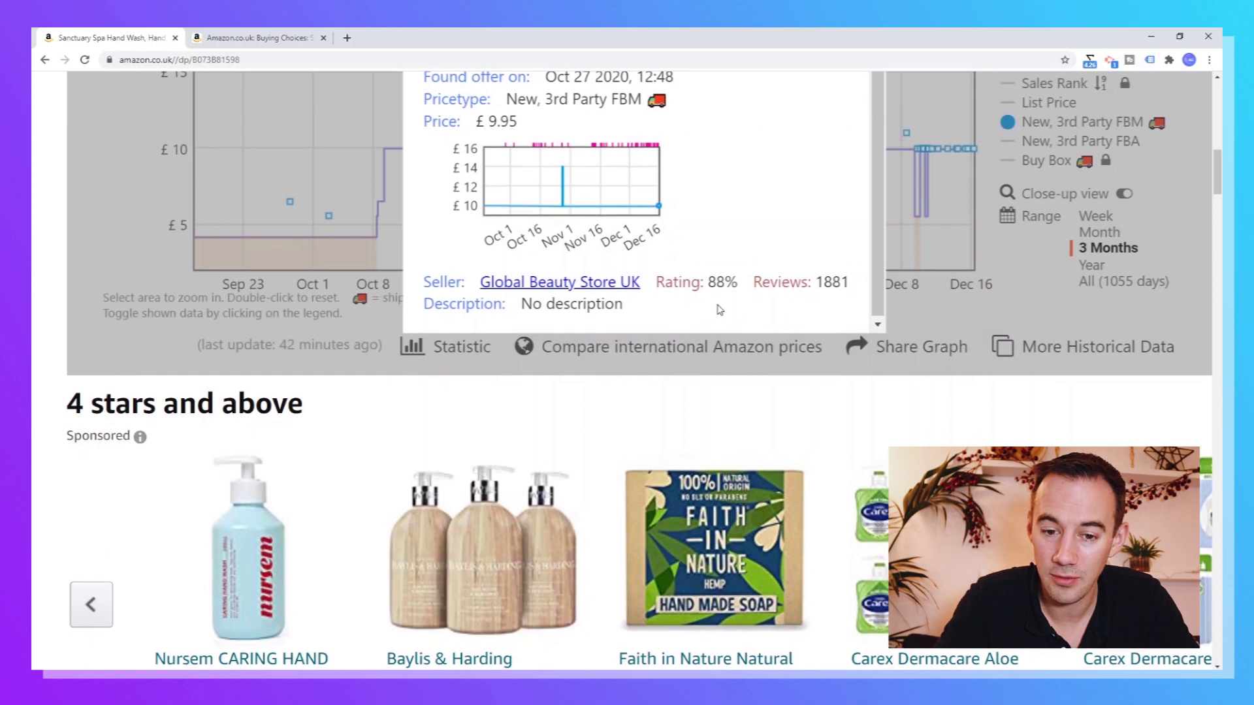
scroll(719, 309, "up", 2)
left_click(845, 165)
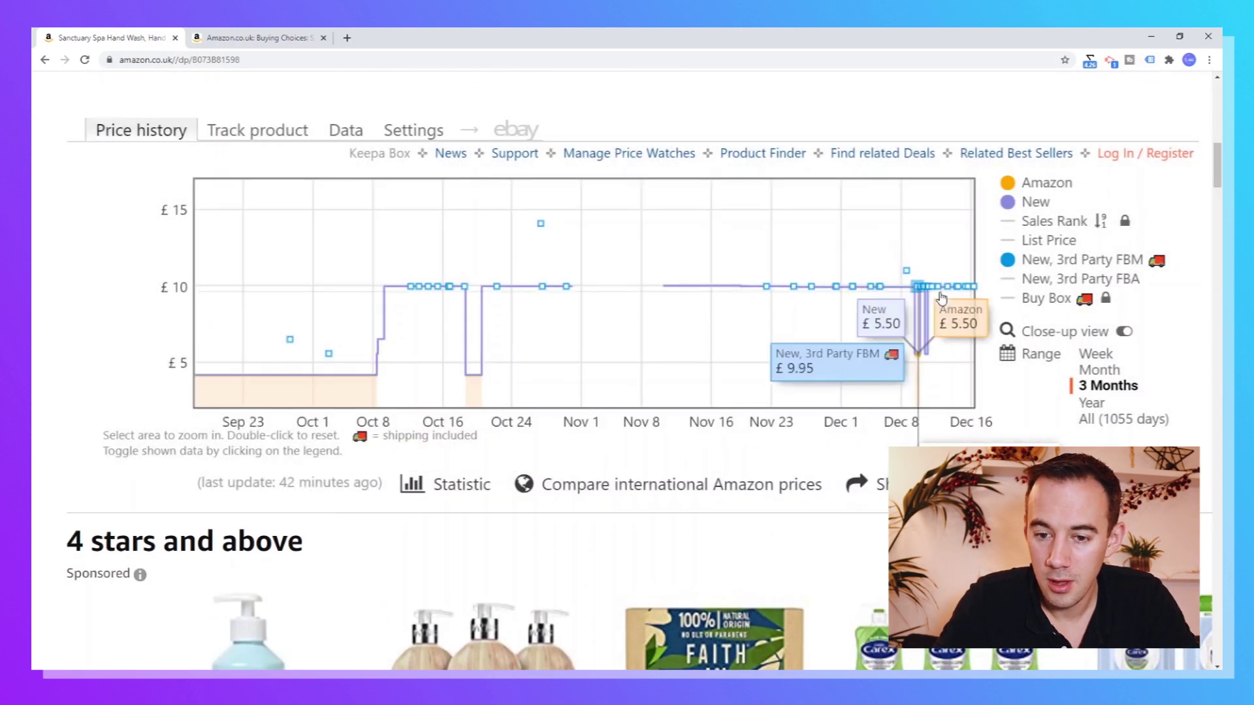
- Turn on the New, 3rd Party FBA series and view the offer details of its late-November and early-December points
left_click(1011, 280)
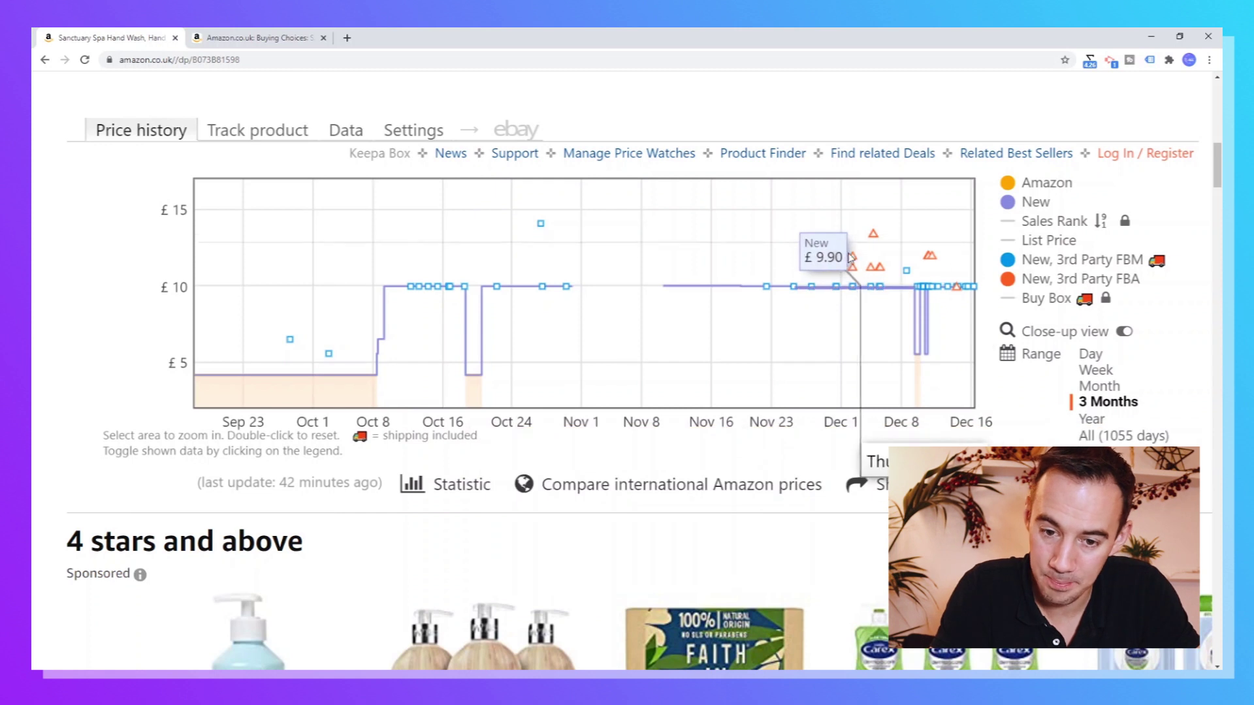
mouse_move(838, 261)
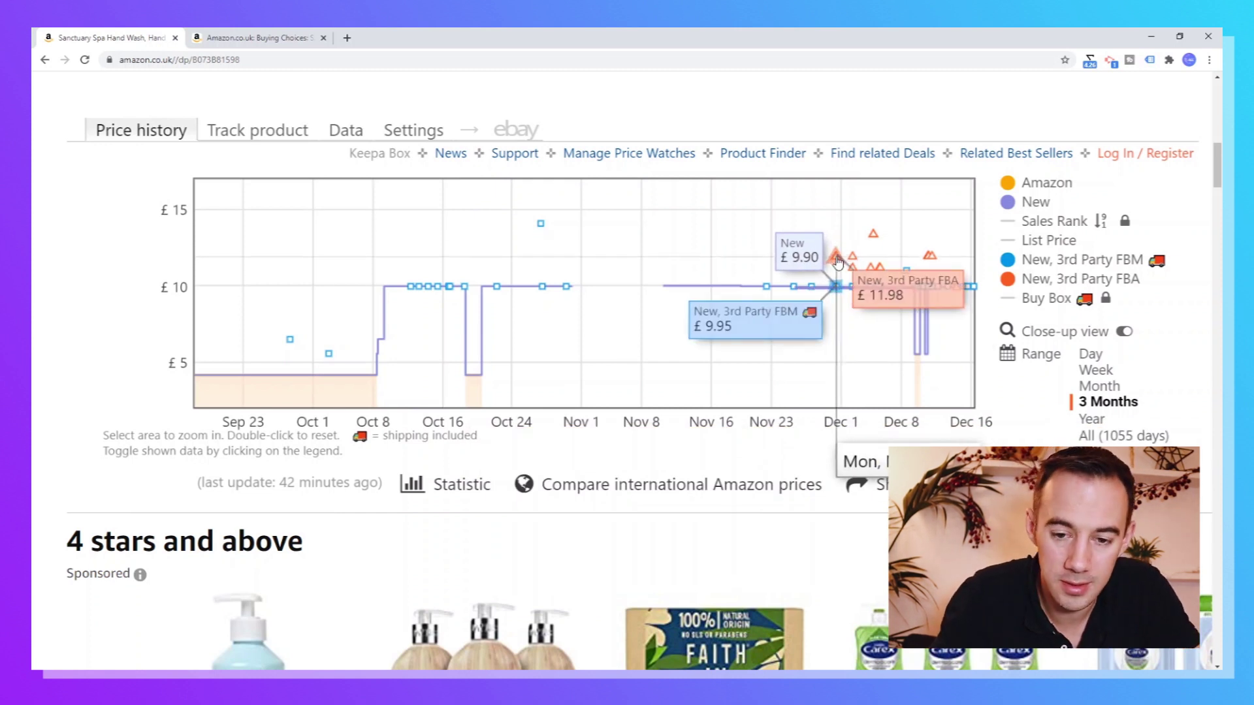
left_click(838, 261)
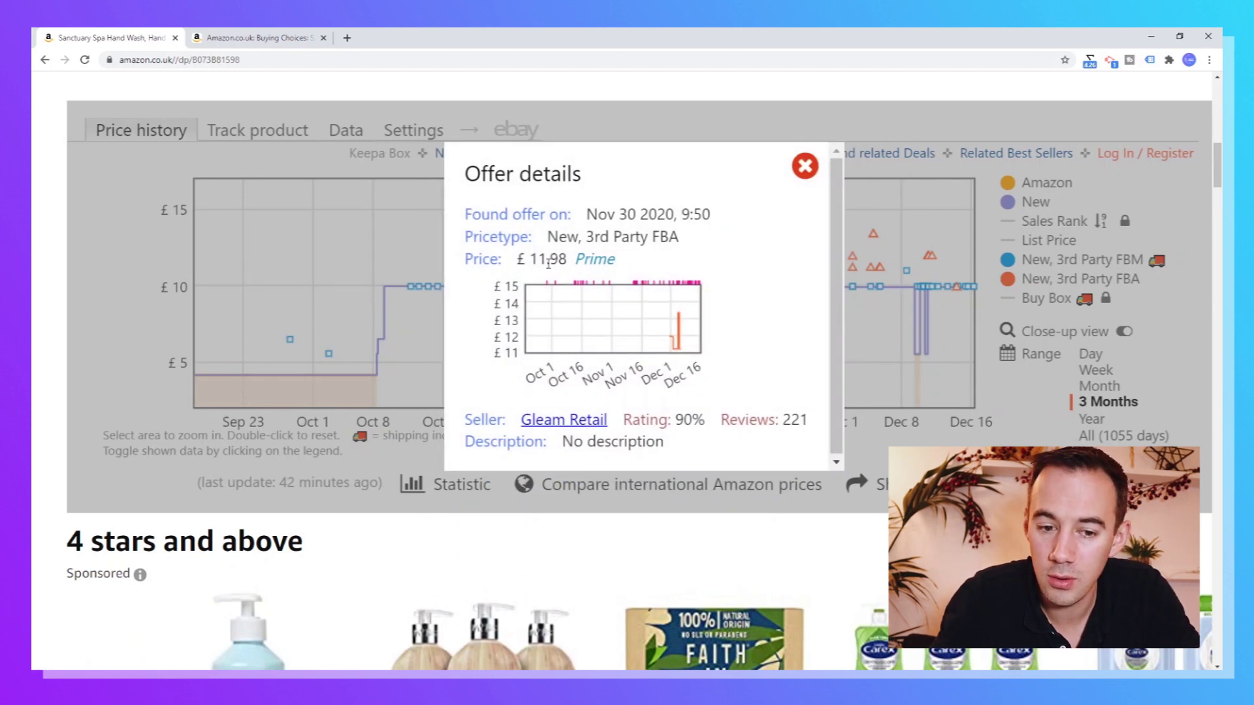
left_click(804, 167)
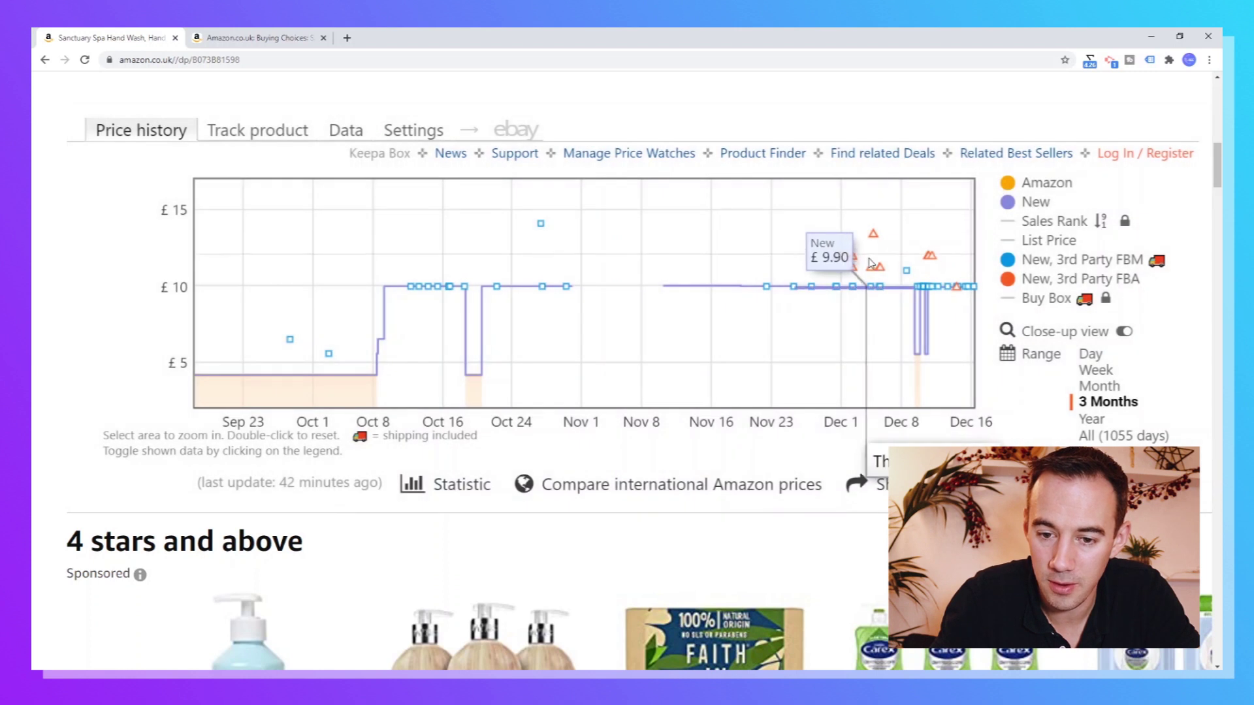
left_click(879, 270)
left_click(805, 167)
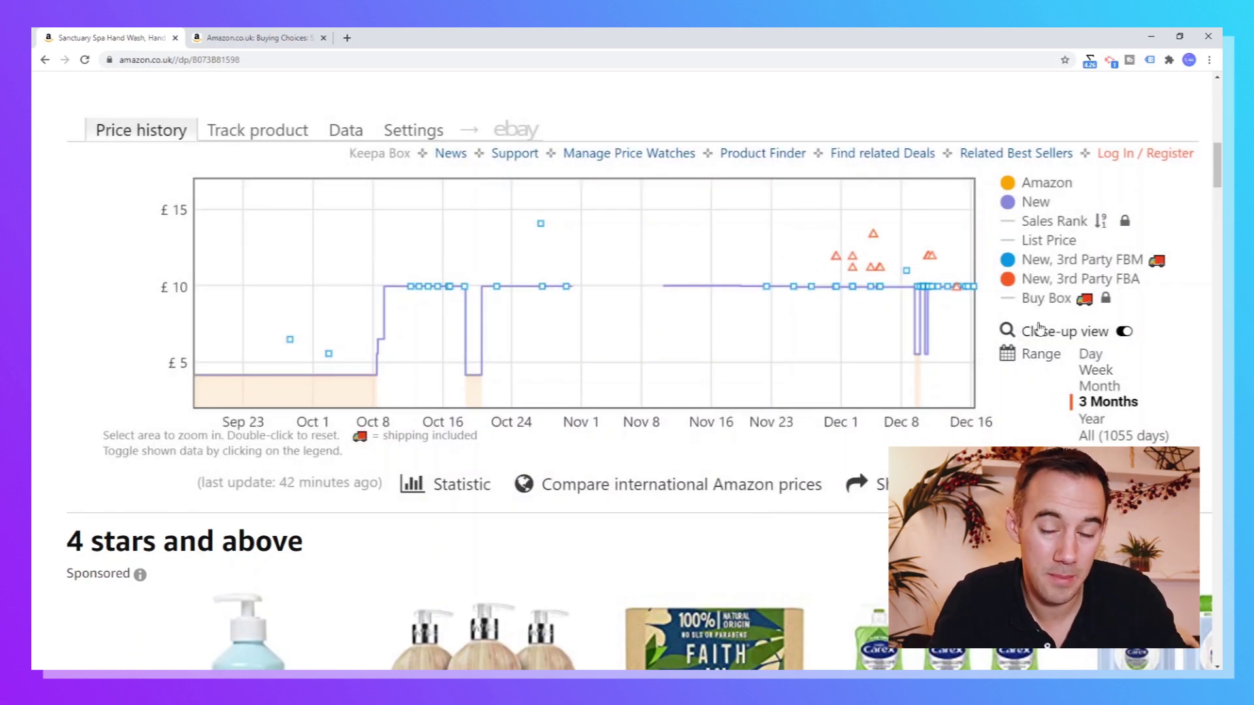
- Try to enable the Buy Box series in the Keepa chart and dismiss the subscription offer
left_click(1014, 300)
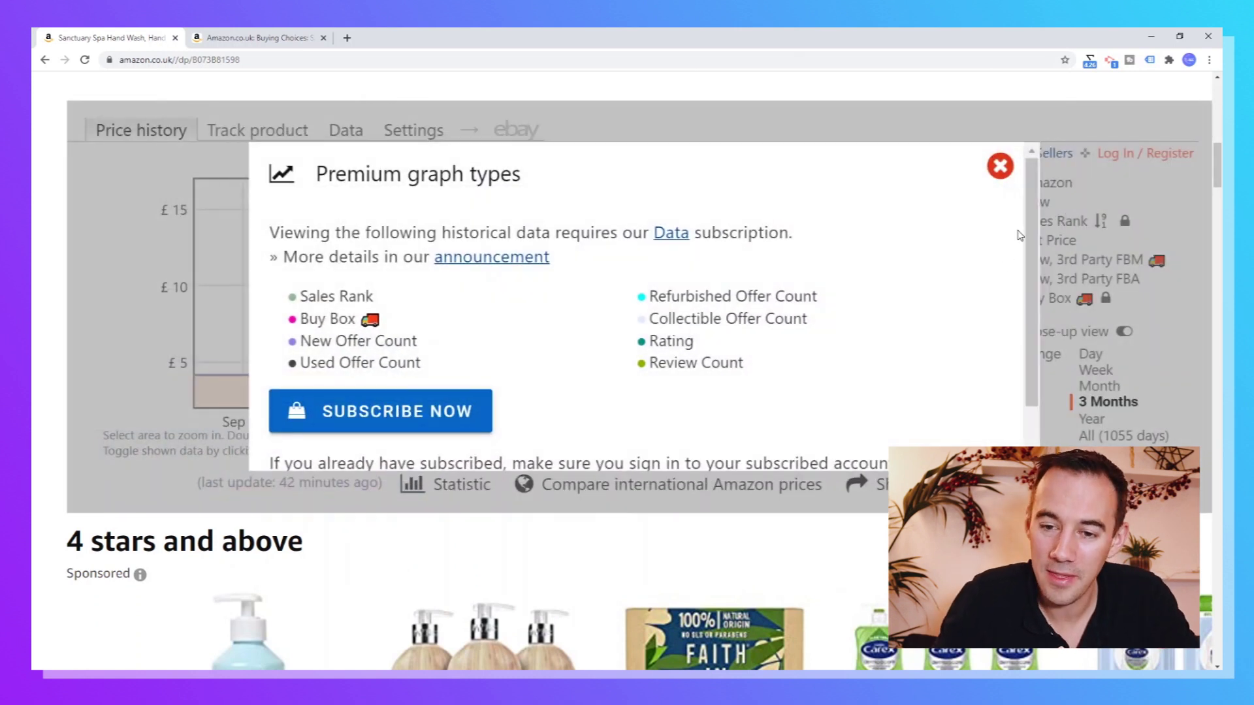
left_click(1000, 166)
- Expand the Keepa chart's range to Year and then to All (1055 days)
left_click(1045, 337)
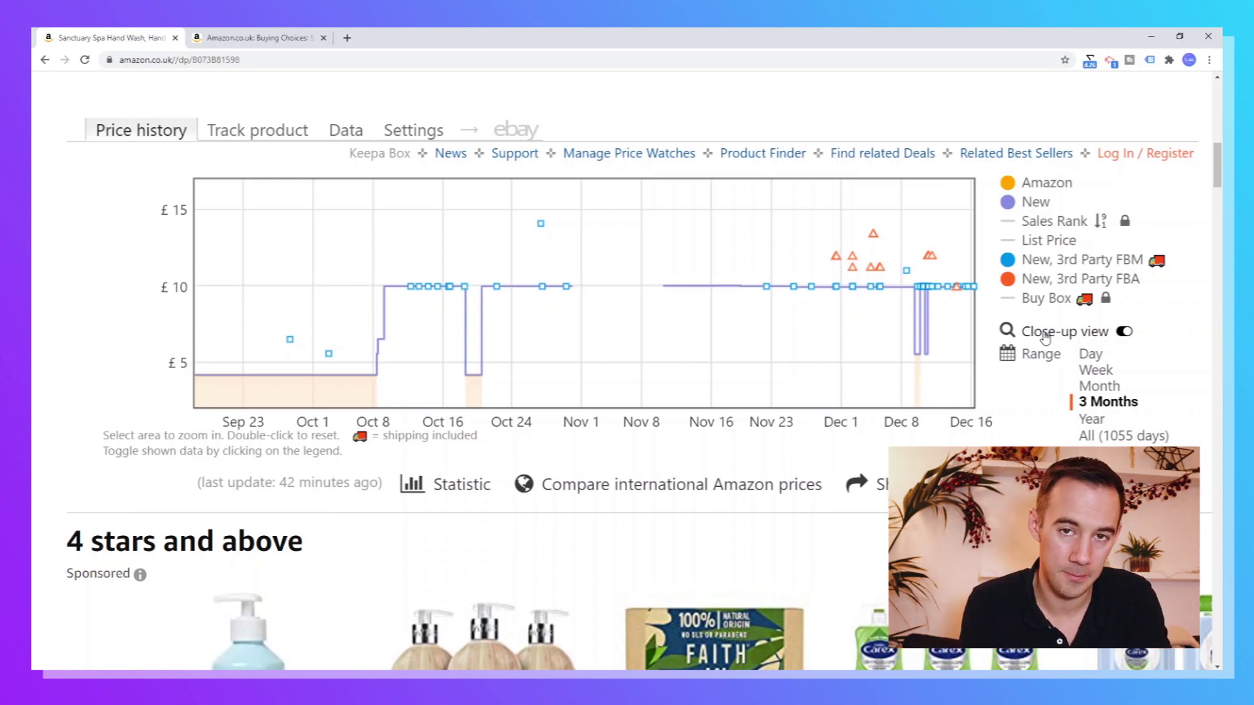
left_click(1089, 422)
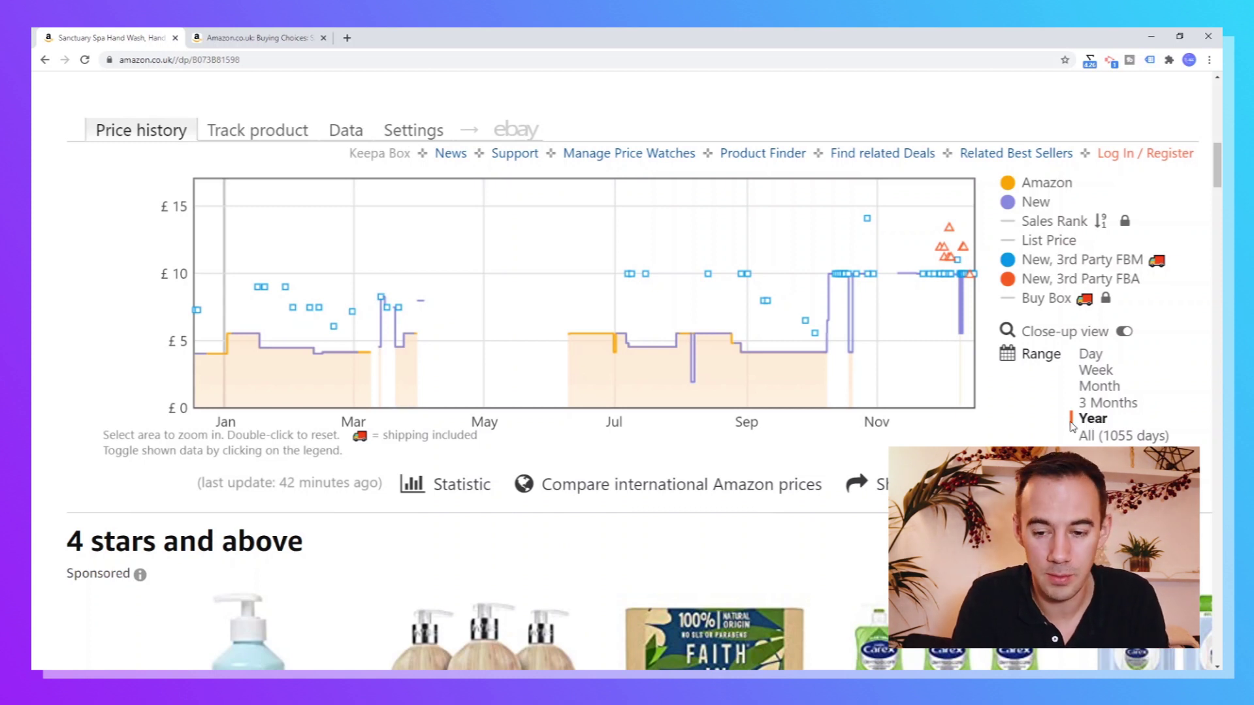
left_click(1084, 436)
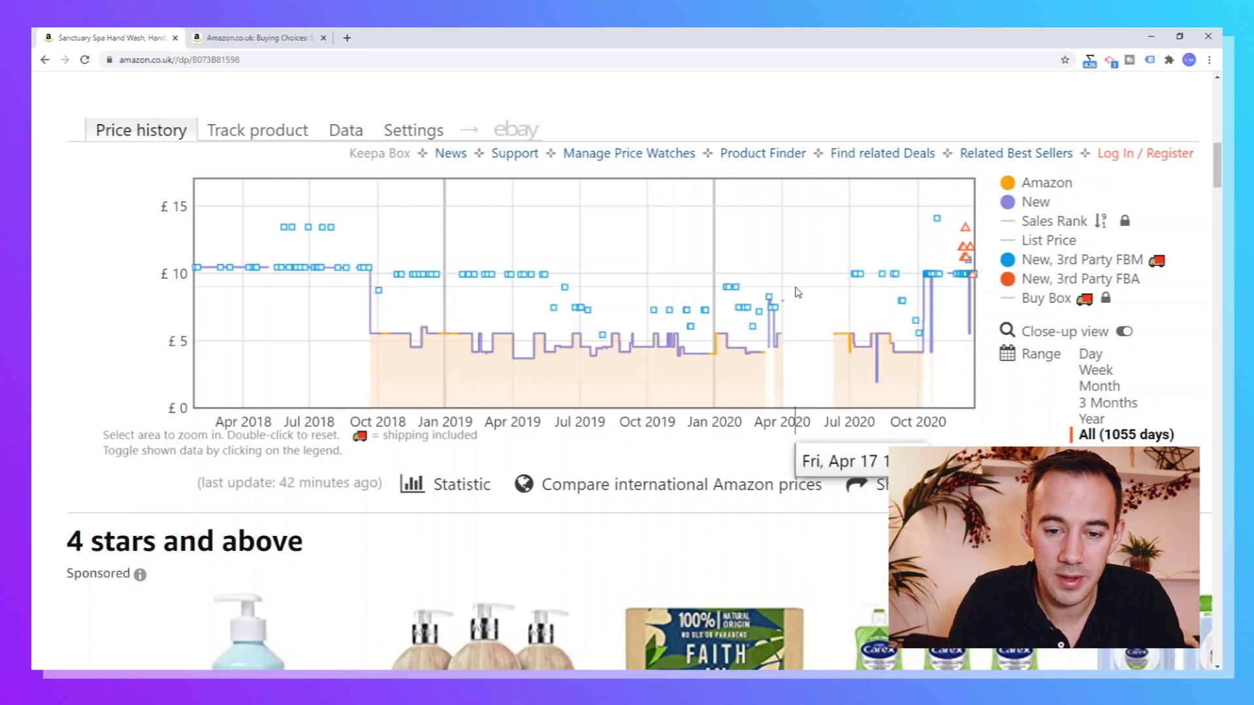
- Zoom the chart in on mid-April to mid-October 2020 and highlight the New series to inspect its prices
left_click_drag(795, 301, 932, 305)
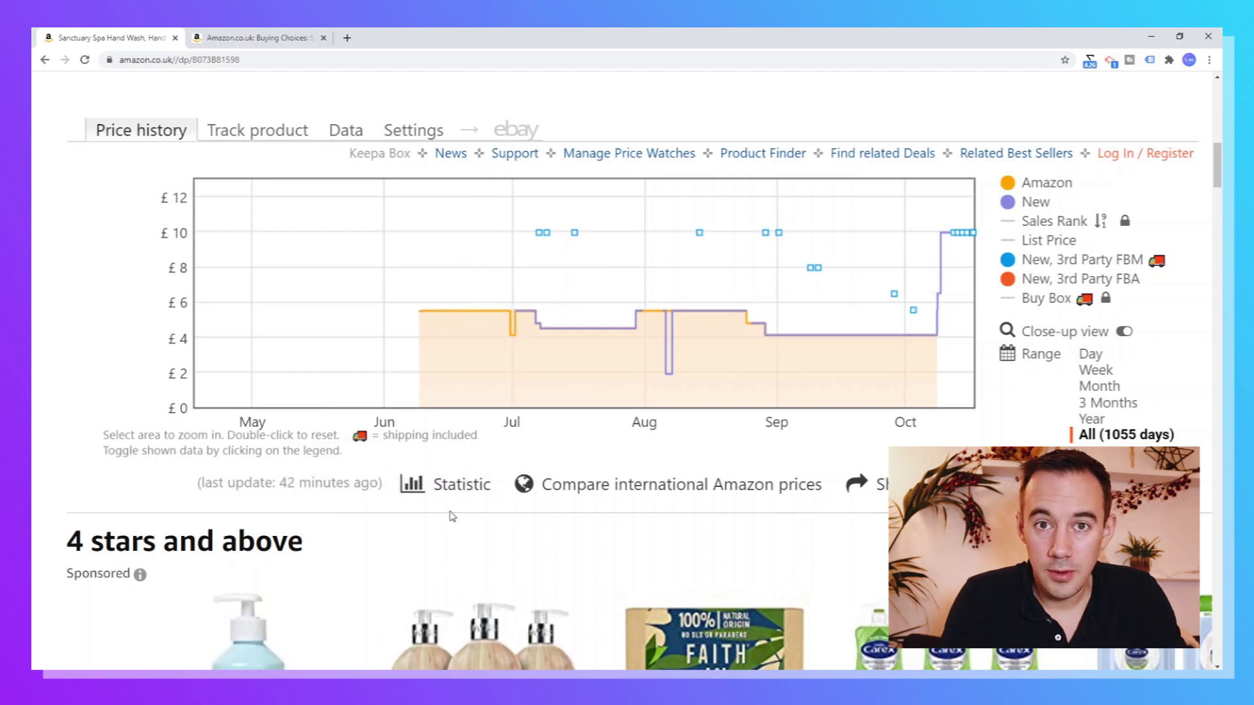
mouse_move(441, 498)
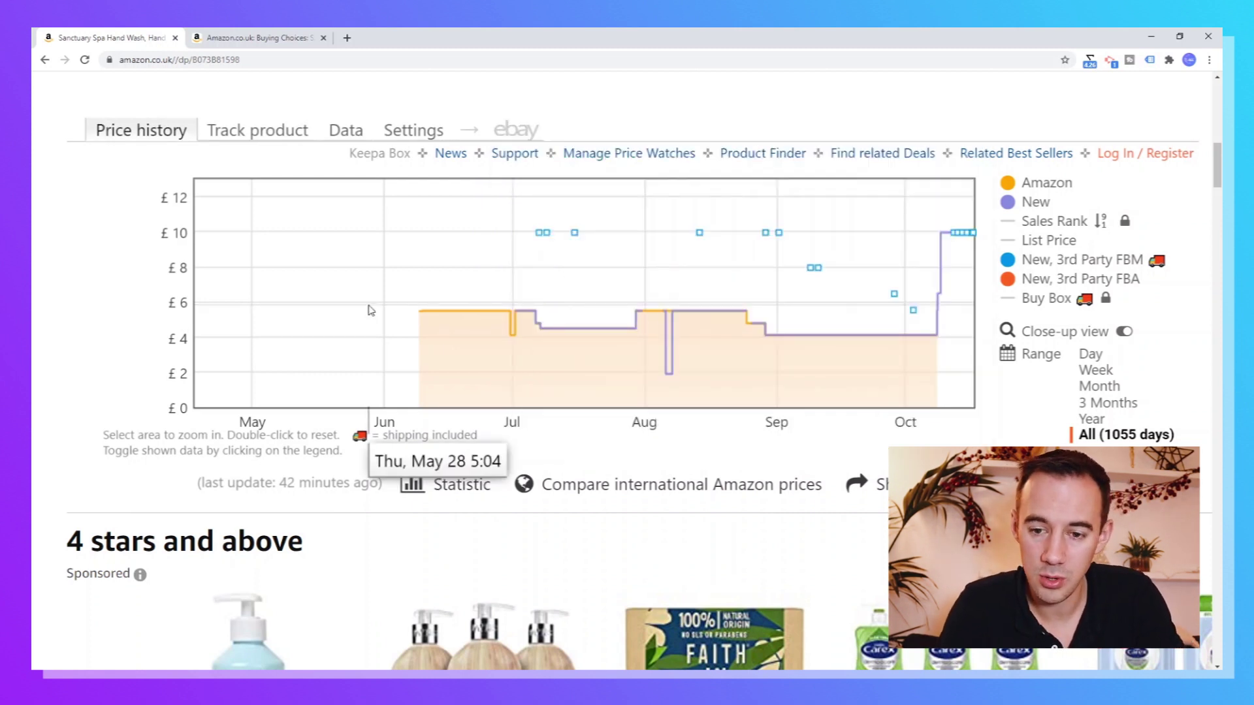
mouse_move(1025, 206)
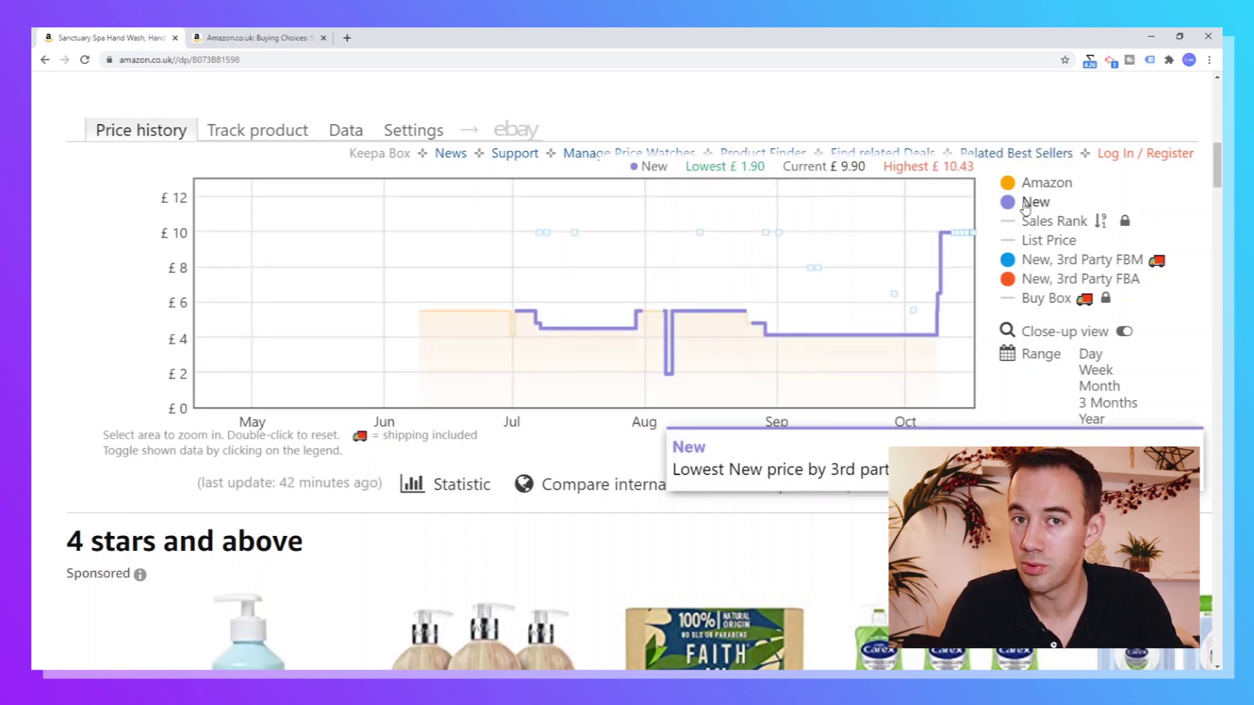